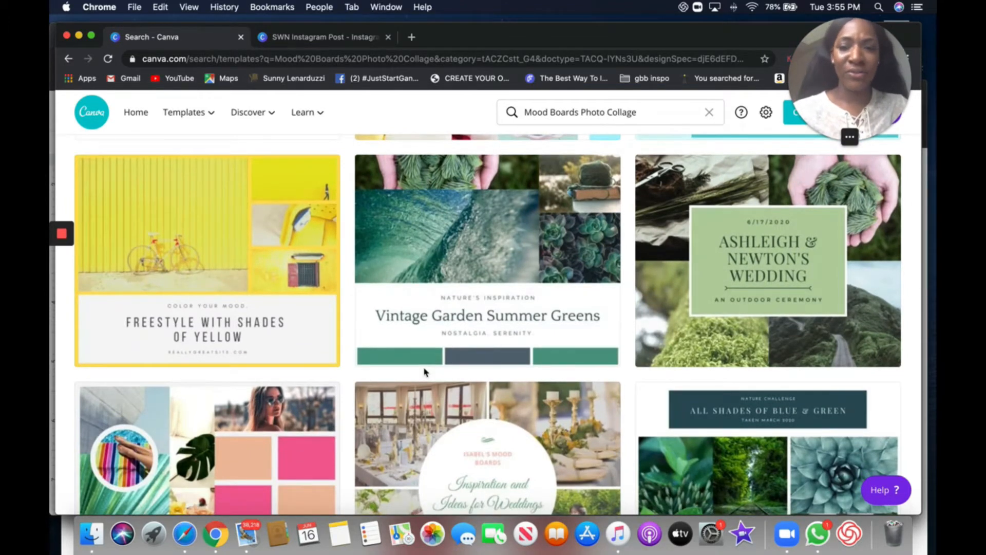
# - Browse the Mood Boards Photo Collage template results
pyautogui.scroll(-10, 424, 371)
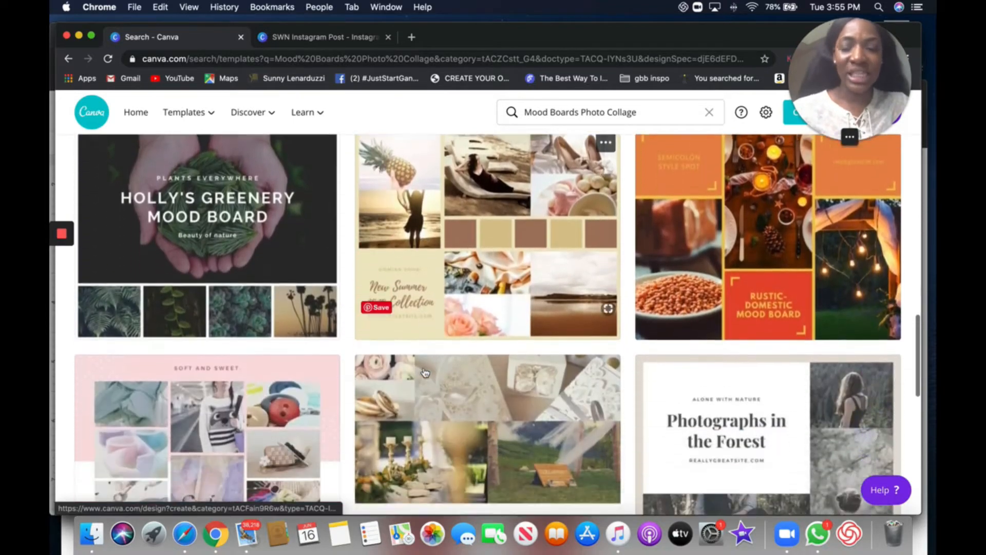
pyautogui.scroll(-8, 424, 372)
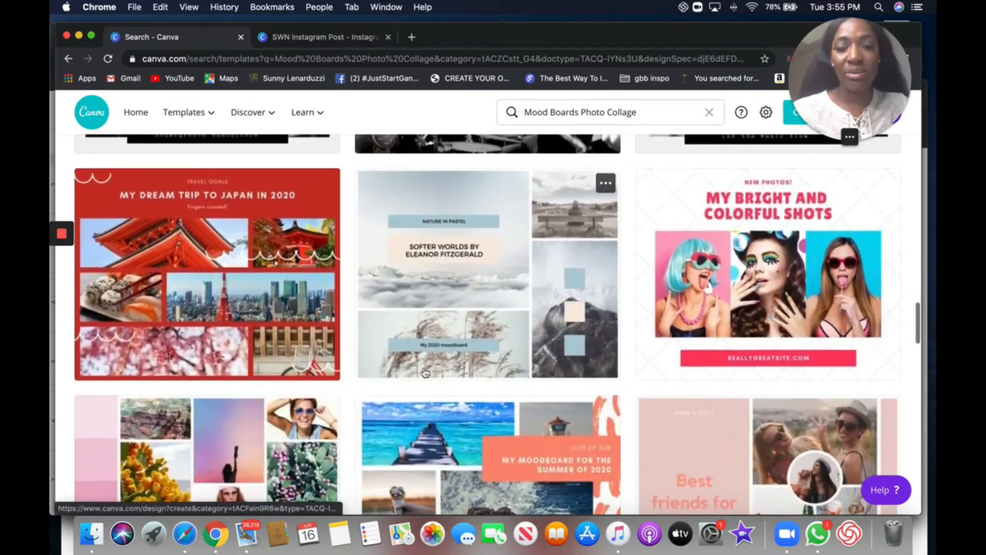
pyautogui.scroll(-8, 424, 371)
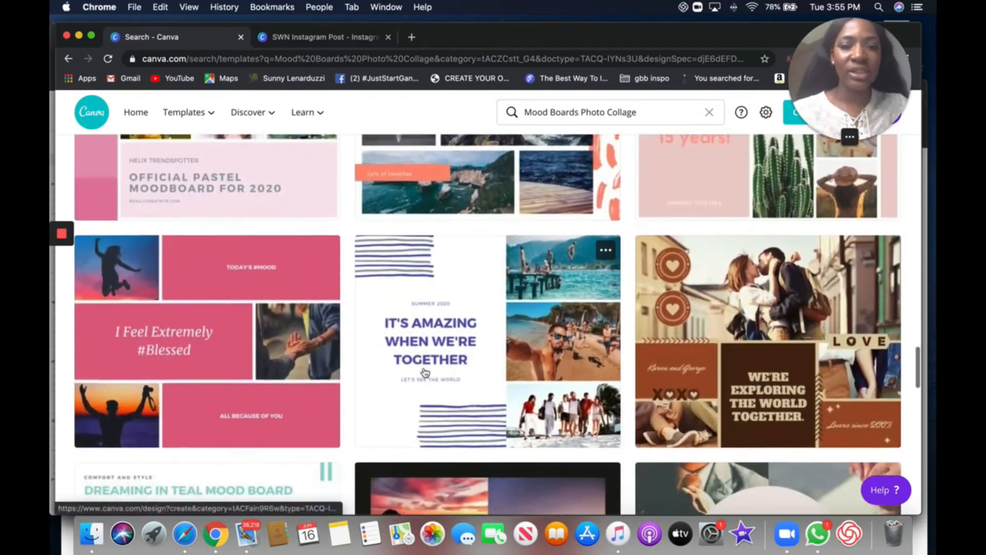
pyautogui.scroll(-8, 424, 368)
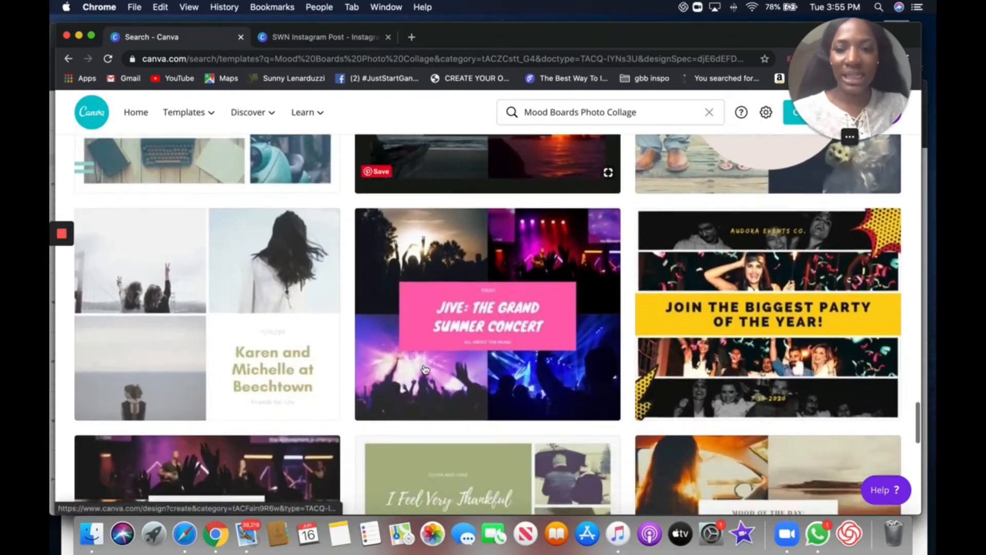
pyautogui.scroll(-10, 424, 369)
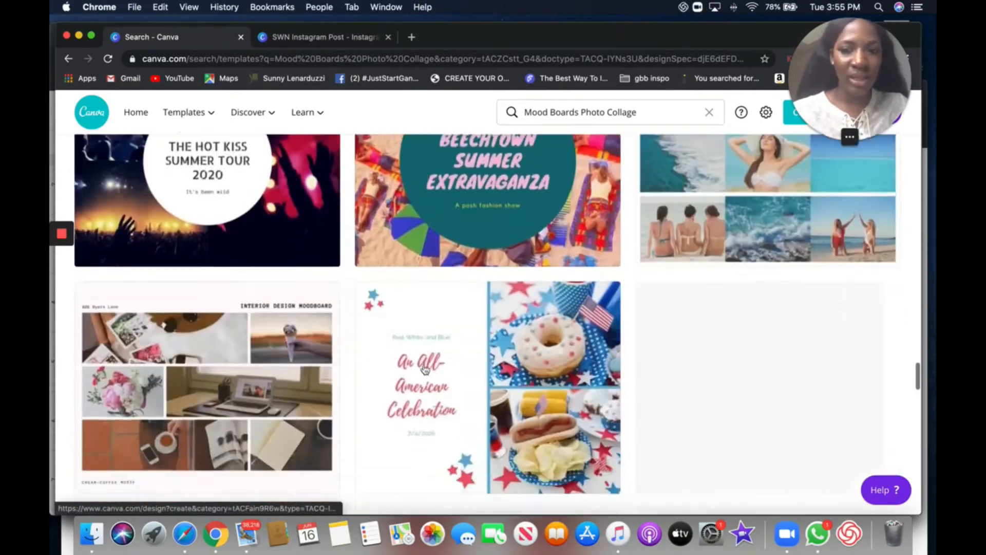
pyautogui.scroll(20, 424, 369)
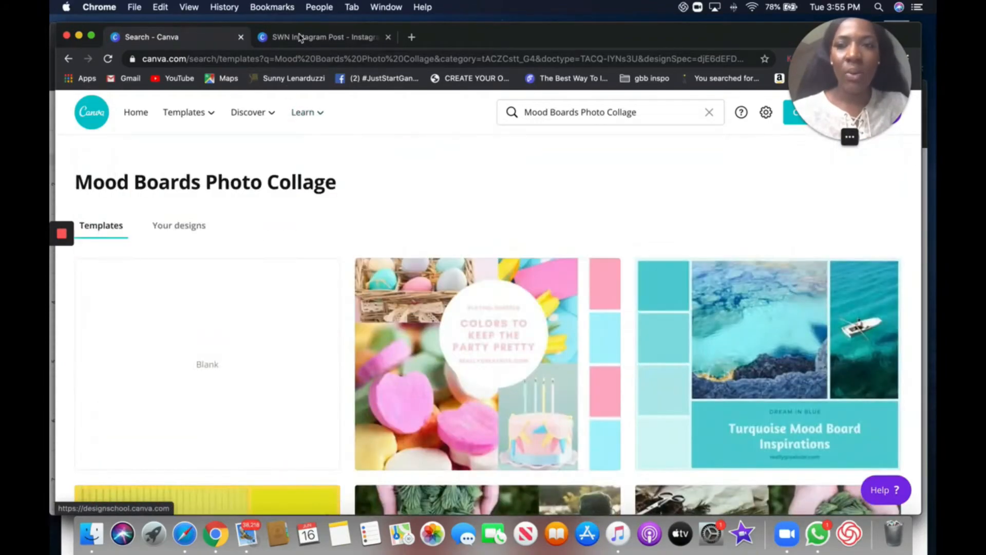
# - Switch to the SWN Instagram Post design and review its mood board page
pyautogui.click(302, 40)
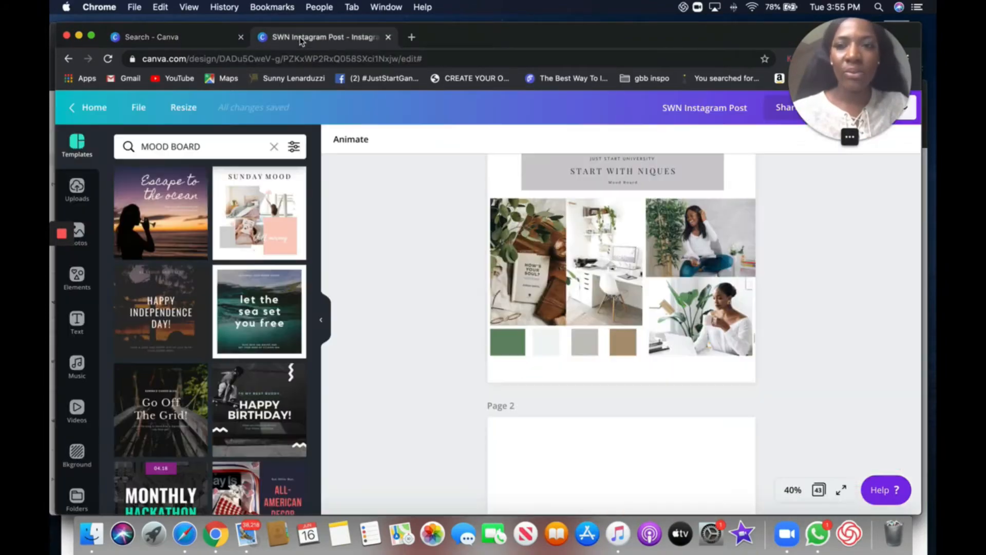
pyautogui.click(323, 319)
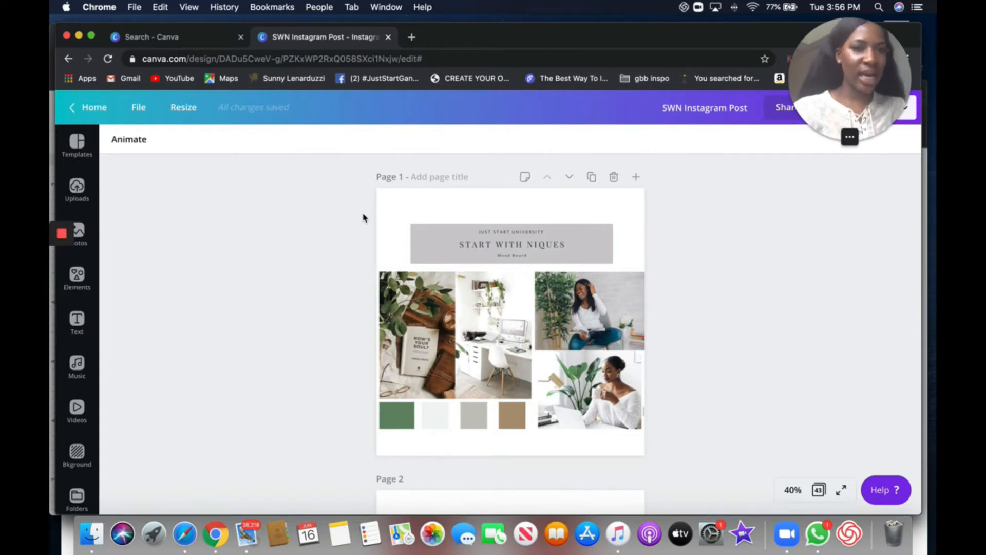
pyautogui.moveTo(352, 198); pyautogui.dragTo(698, 433)
pyautogui.click(718, 341)
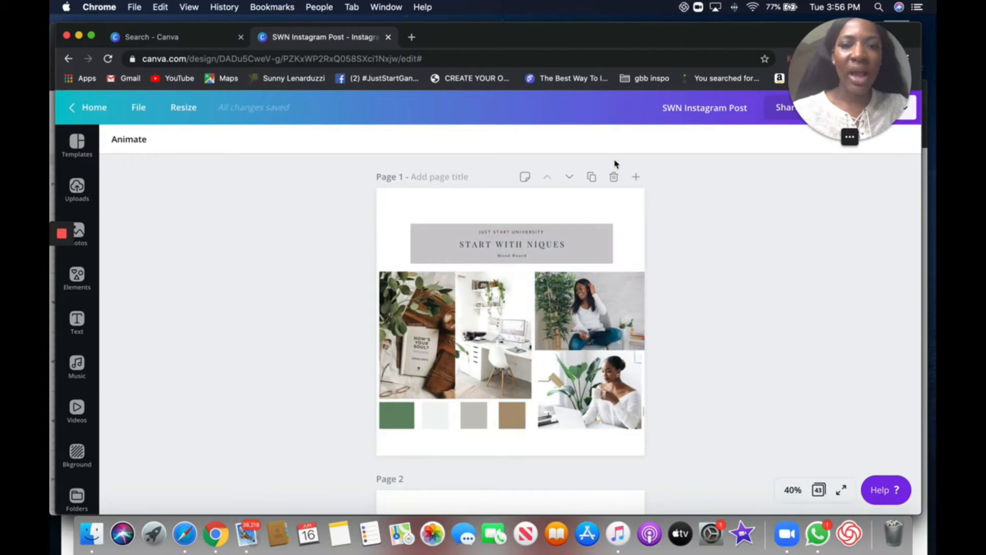
pyautogui.scroll(-2, 607, 211)
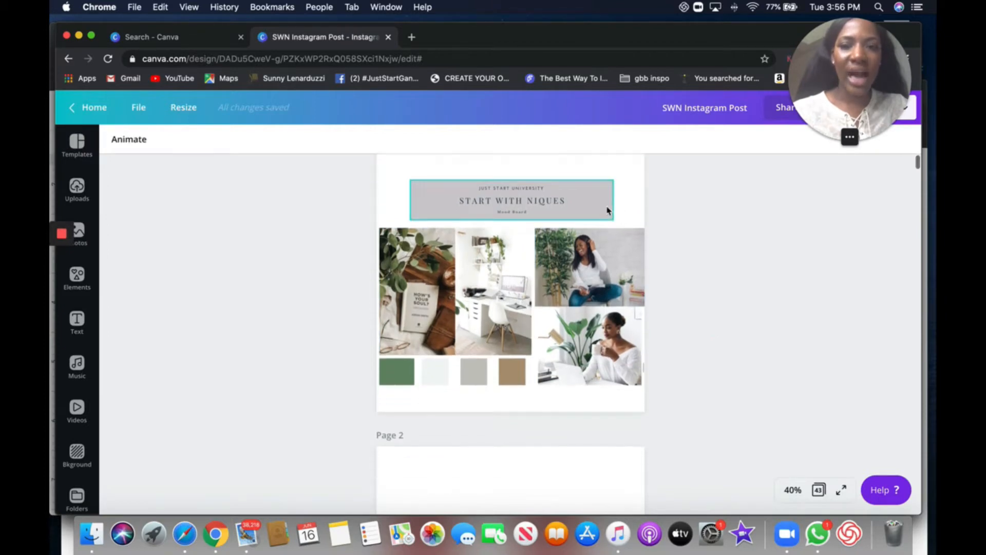
pyautogui.scroll(1, 607, 210)
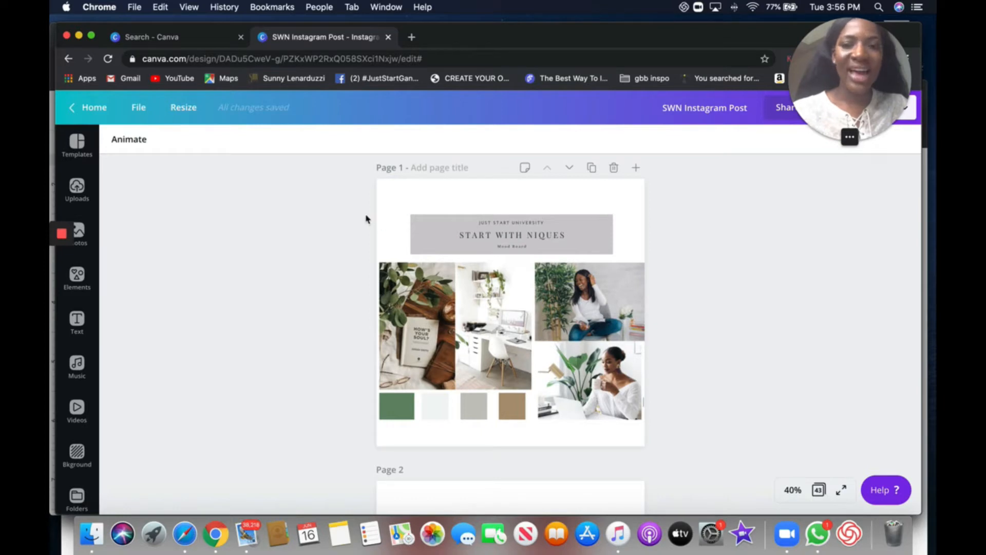
pyautogui.scroll(-2, 446, 277)
pyautogui.scroll(2, 462, 277)
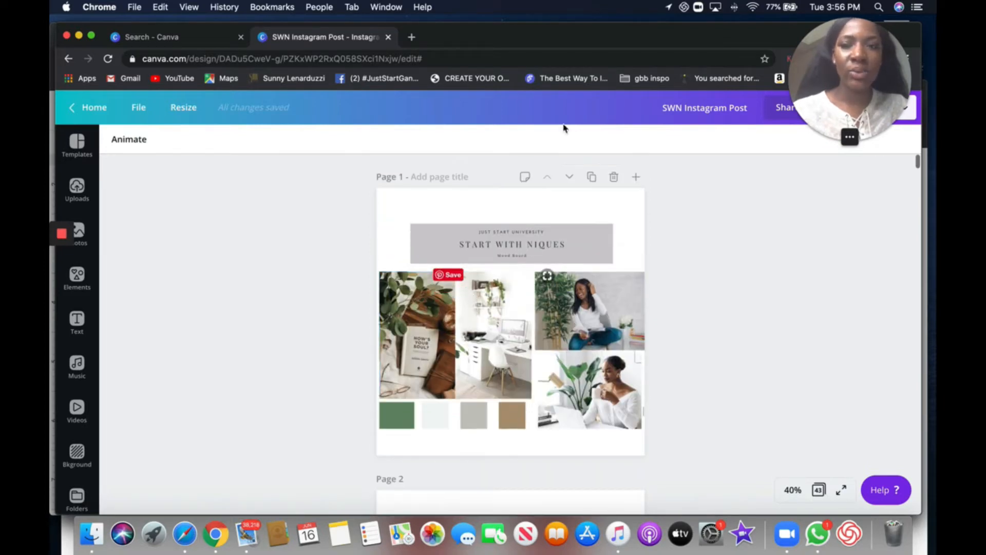
# - Scroll through the design's pages and inspect the mood board's header and photo grid
pyautogui.moveTo(664, 108); pyautogui.dragTo(752, 106)
pyautogui.scroll(-20, 717, 376)
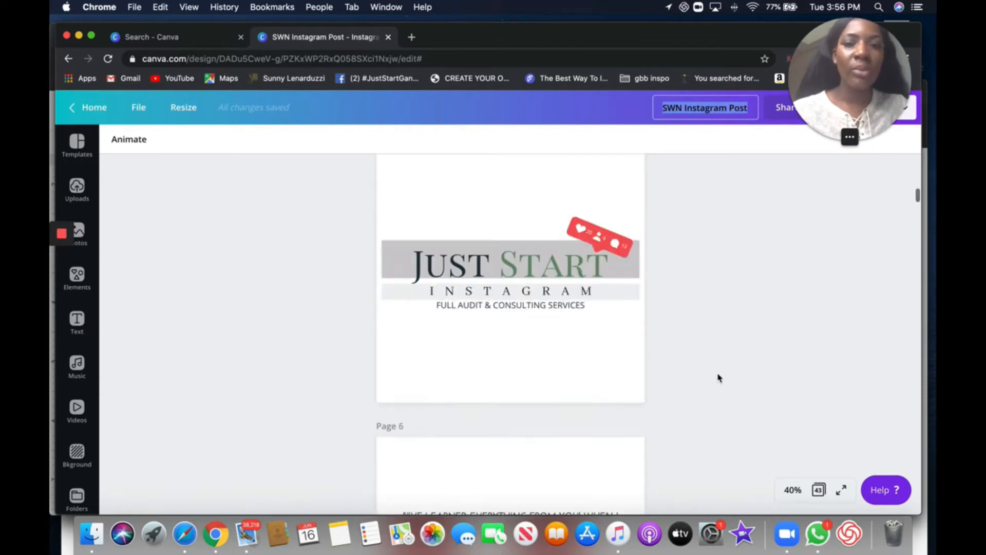
pyautogui.scroll(-20, 718, 378)
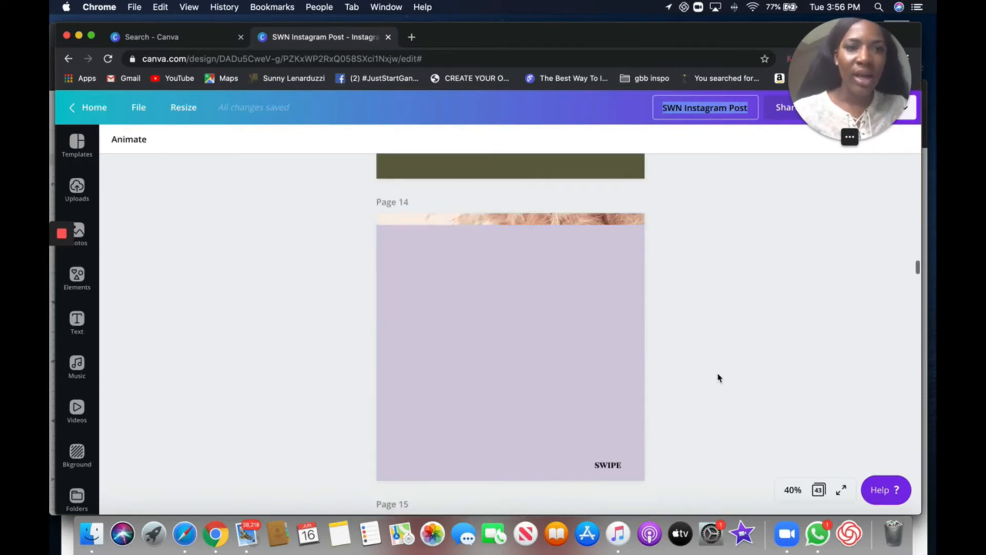
pyautogui.scroll(20, 717, 377)
pyautogui.scroll(20, 718, 377)
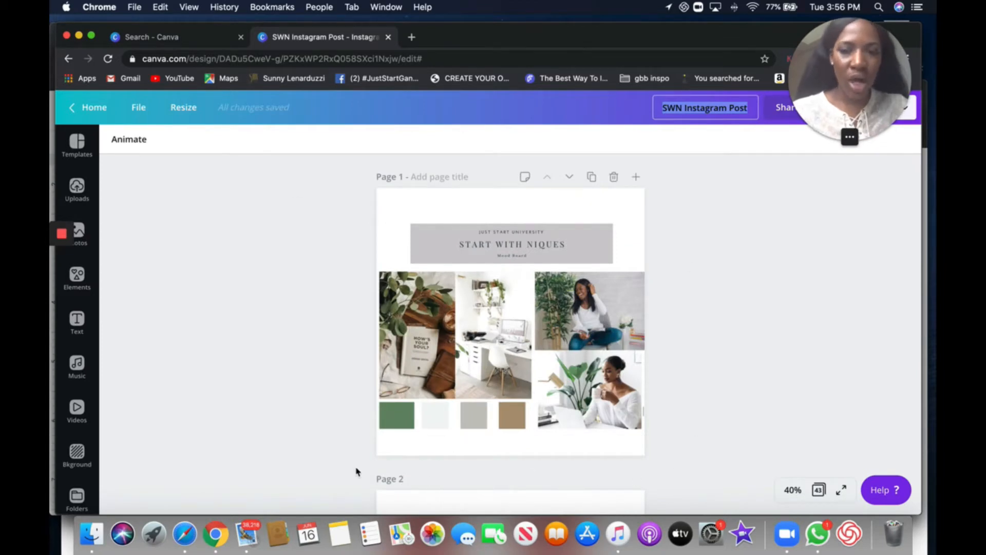
pyautogui.click(384, 220)
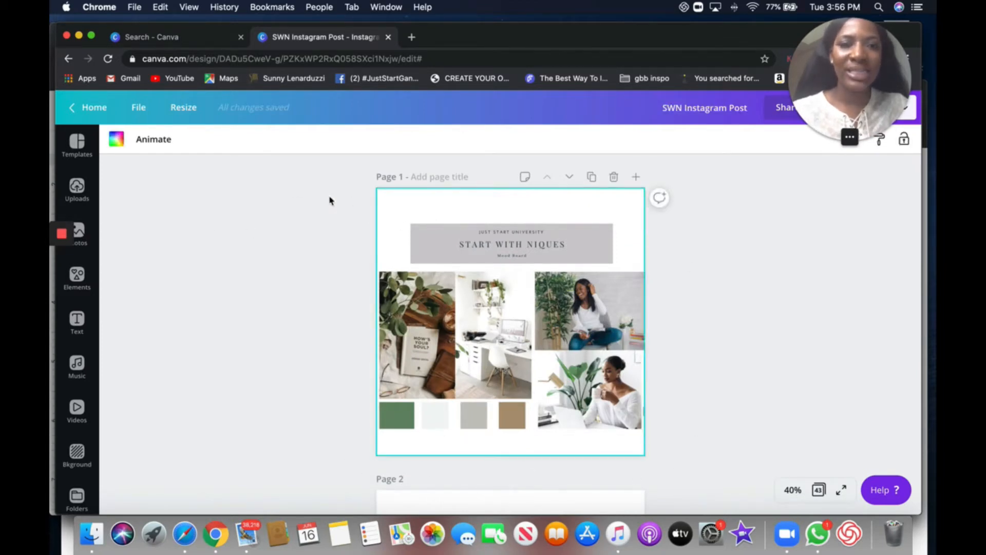
pyautogui.click(438, 246)
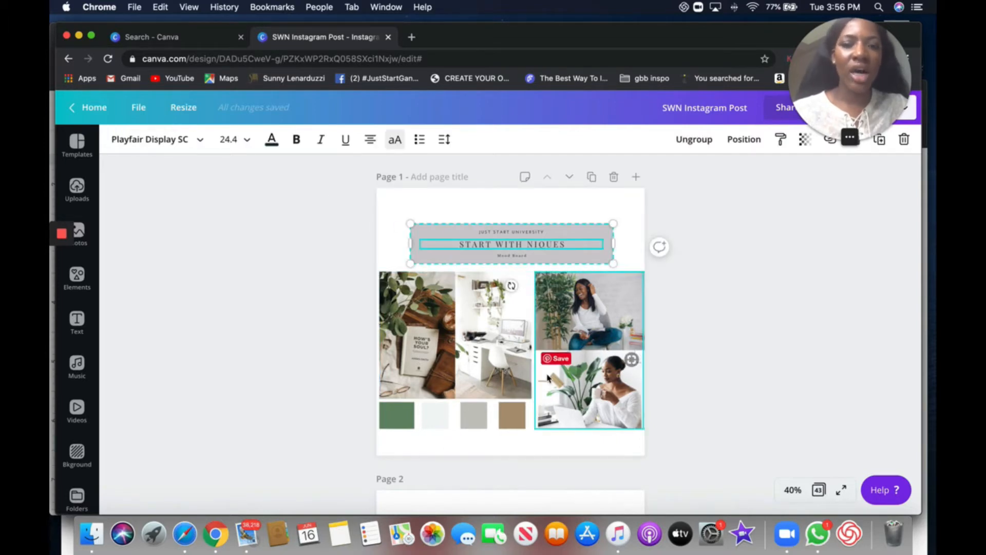
pyautogui.scroll(-5, 548, 378)
pyautogui.scroll(4, 458, 325)
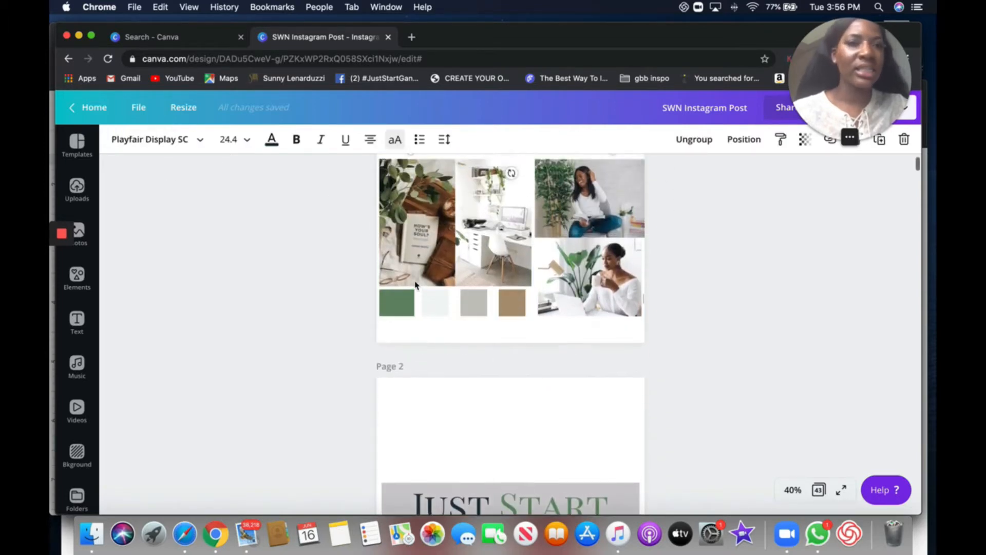
pyautogui.scroll(-10, 478, 246)
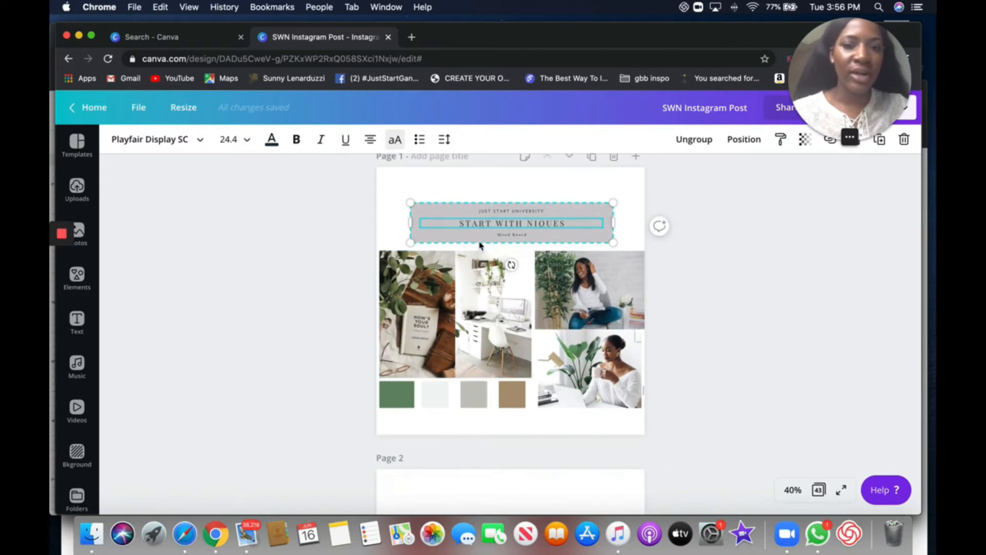
pyautogui.scroll(10, 480, 246)
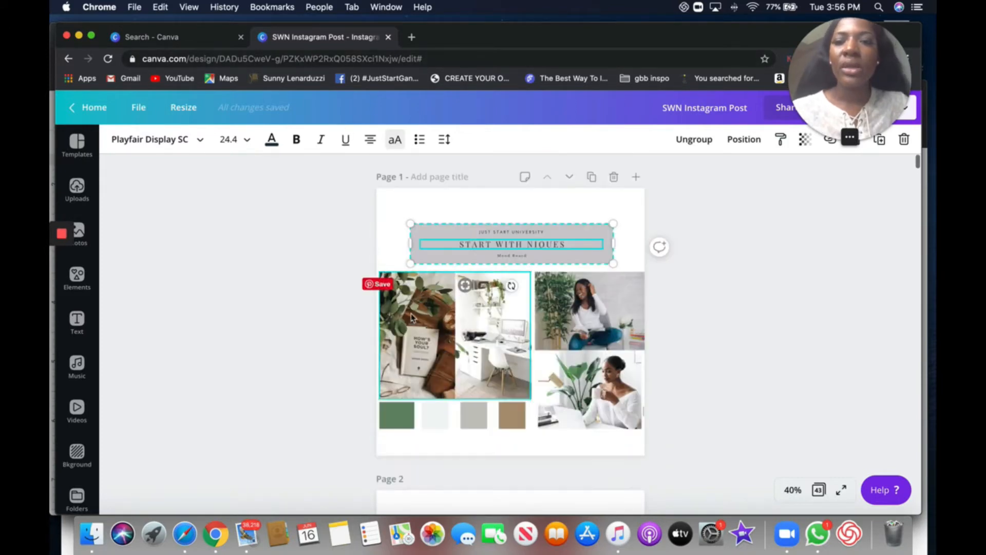
pyautogui.click(393, 215)
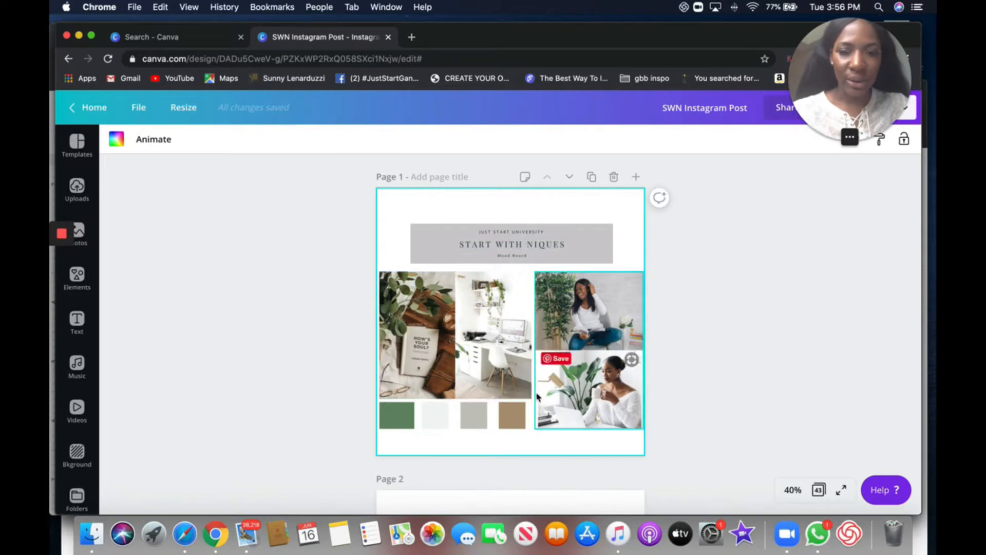
# - Open the 'All Shades of Blue & Green' mood board template as a new design
pyautogui.click(208, 42)
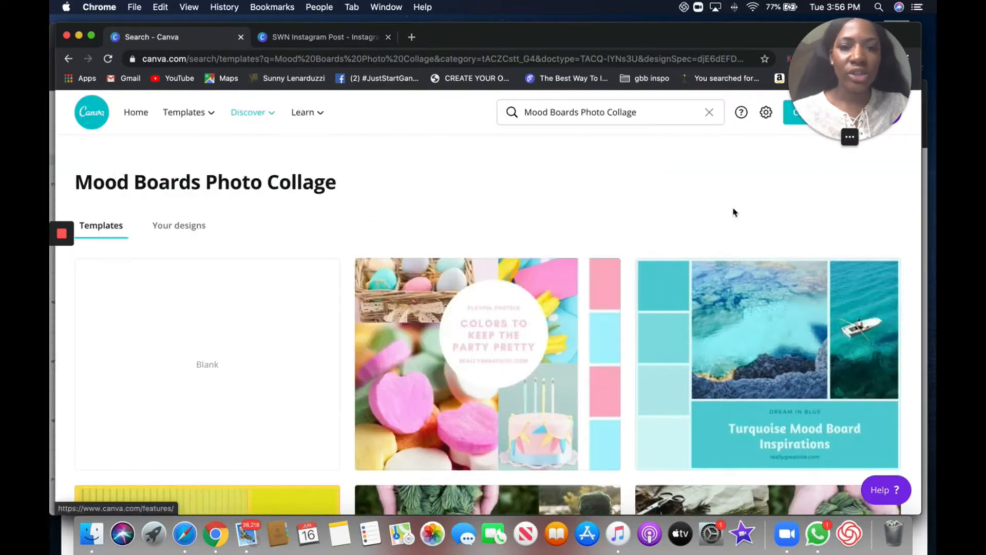
pyautogui.scroll(-6, 754, 207)
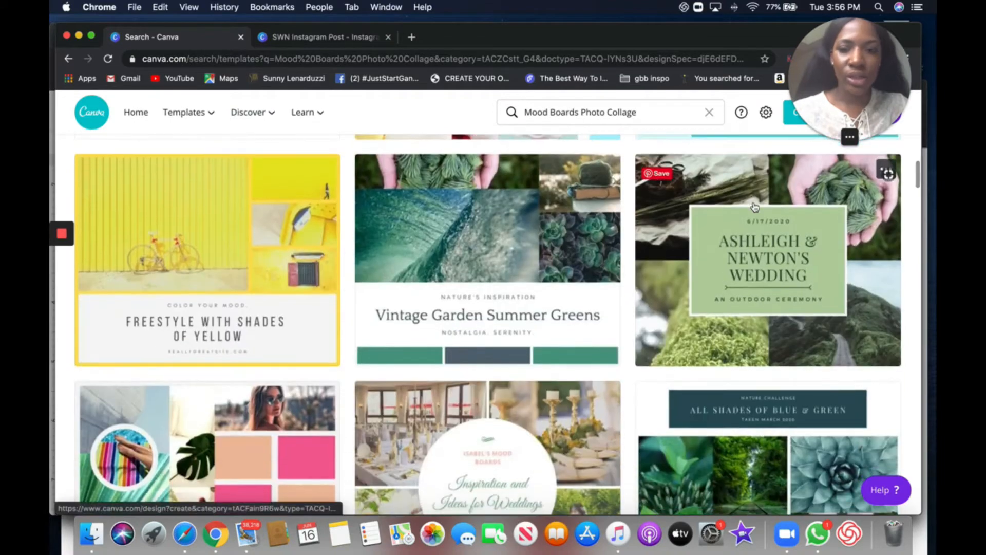
pyautogui.scroll(-3, 869, 435)
pyautogui.click(841, 388)
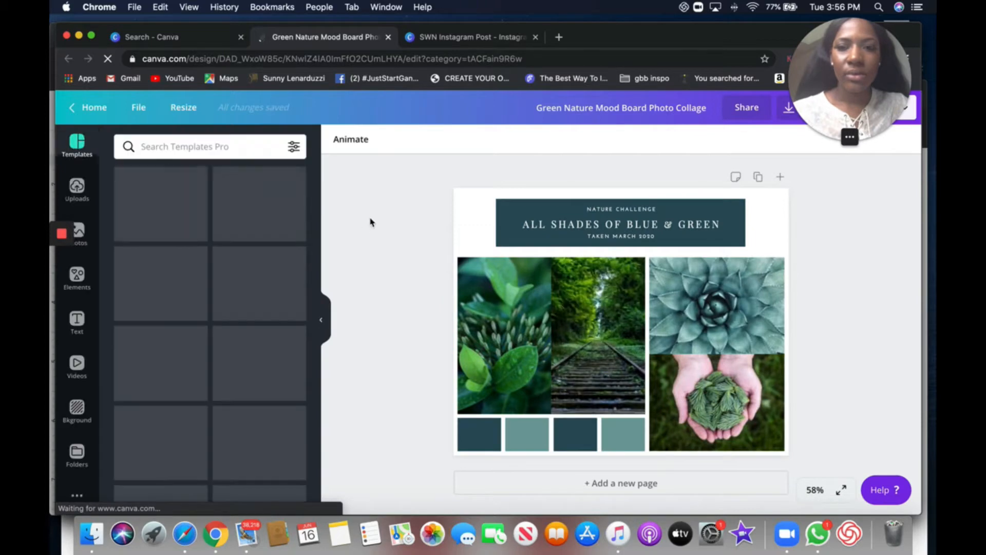
# - Compare the new template with the existing mood board in the SWN Instagram Post design
pyautogui.click(323, 324)
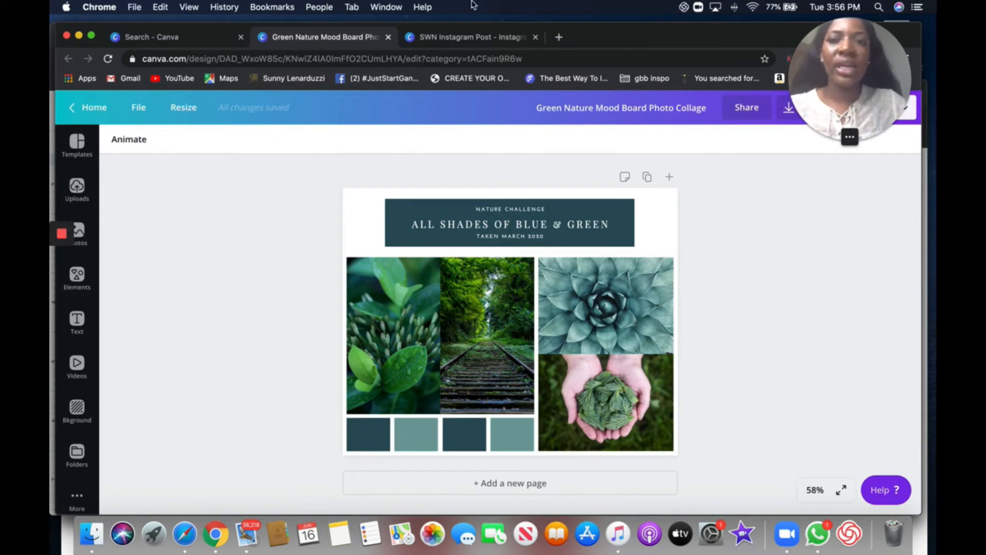
pyautogui.click(452, 38)
pyautogui.click(604, 308)
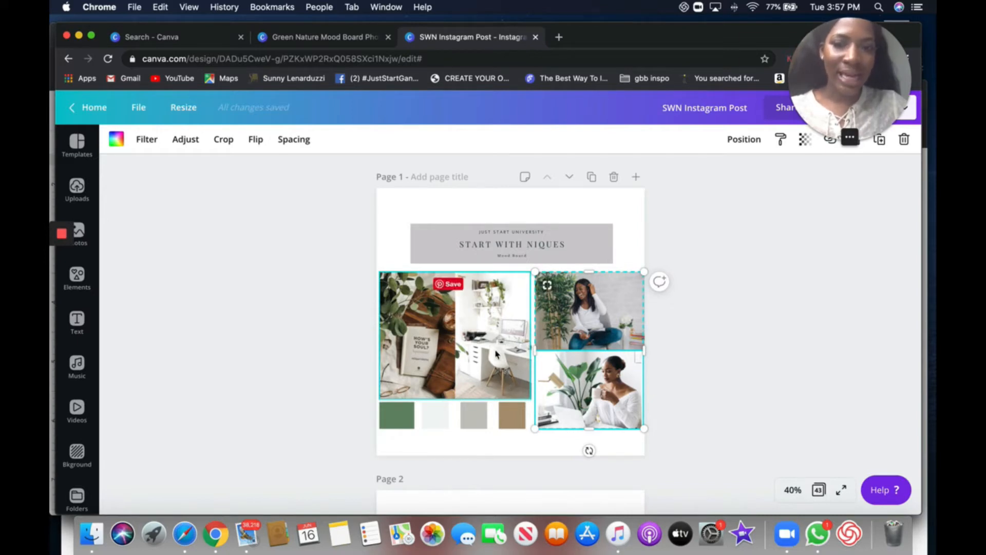
pyautogui.click(302, 37)
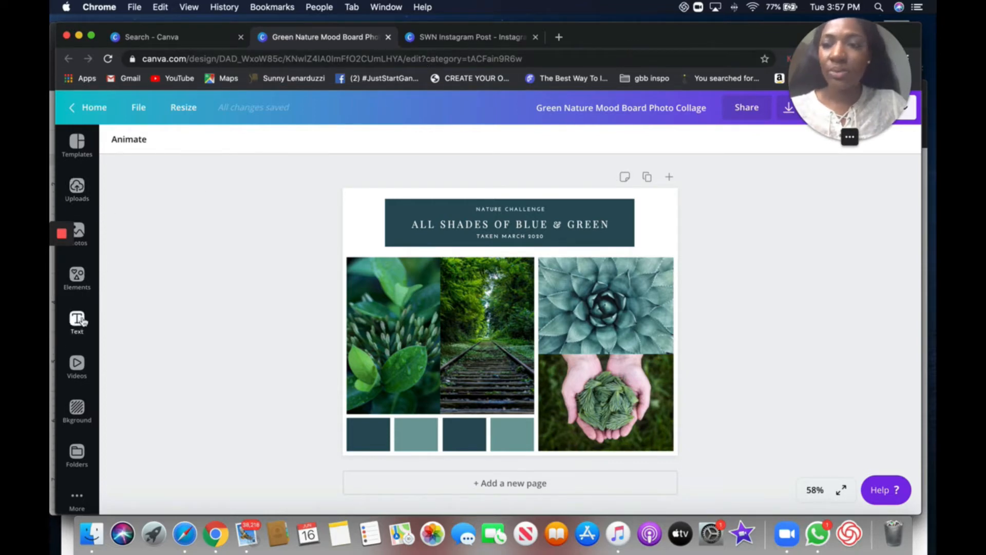
# - Replace the succulent photo in the top-right frame with a stock photo of two people embracing against a tan backdrop
pyautogui.moveTo(76, 227)
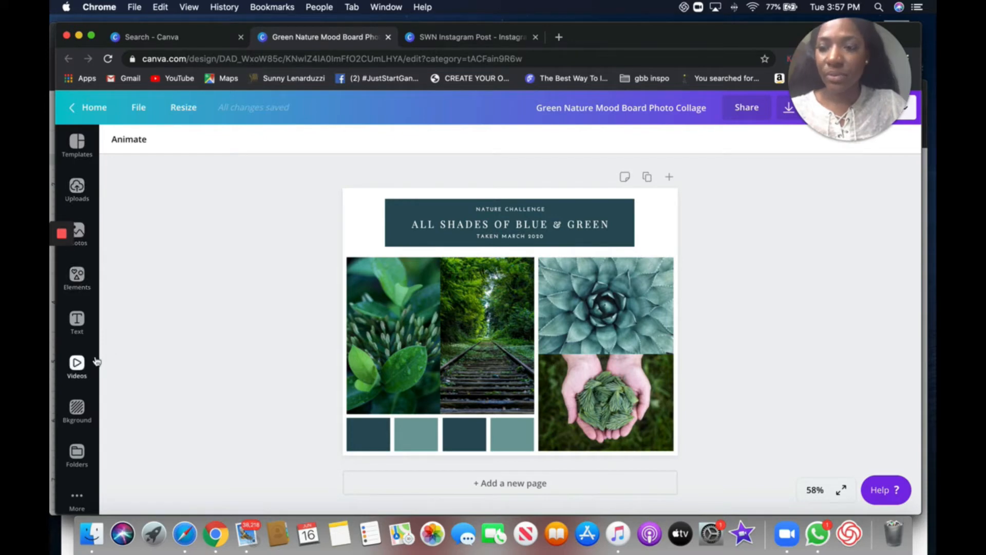
pyautogui.click(96, 181)
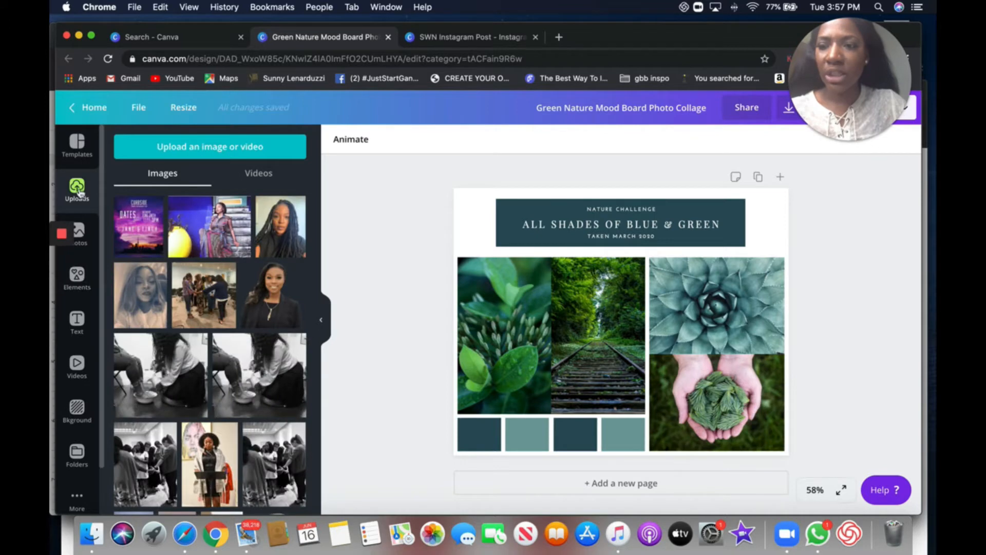
pyautogui.click(78, 235)
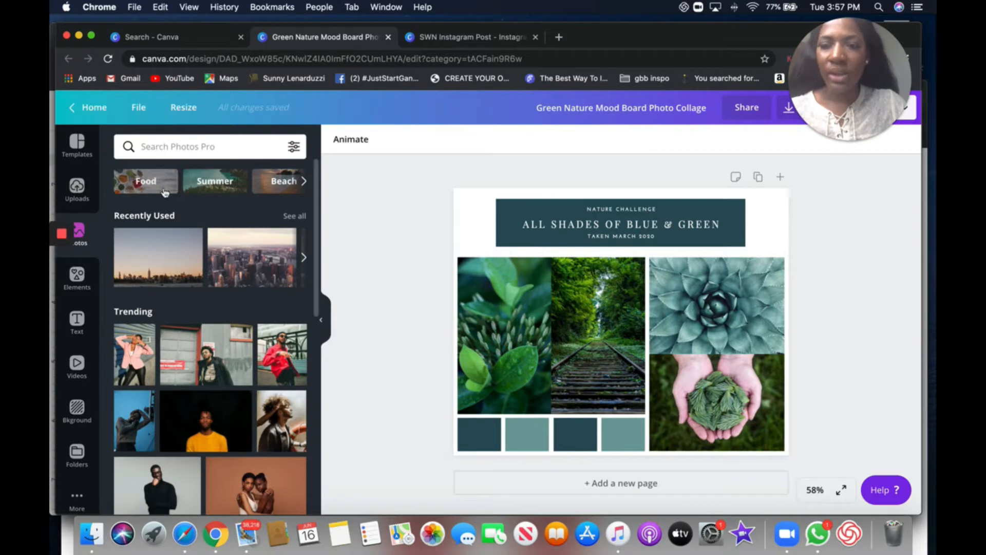
pyautogui.scroll(-3, 225, 336)
pyautogui.scroll(-2, 225, 337)
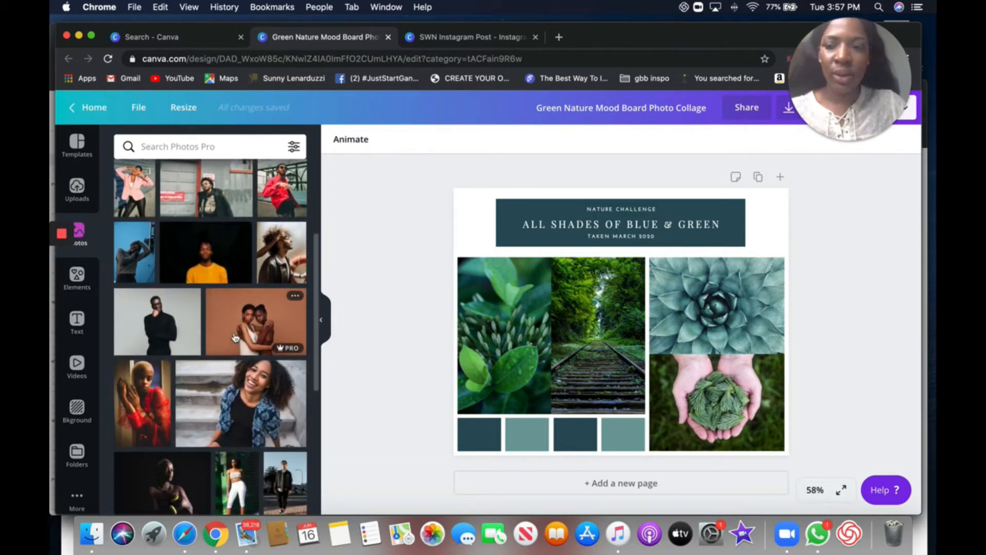
pyautogui.moveTo(237, 322); pyautogui.dragTo(678, 301)
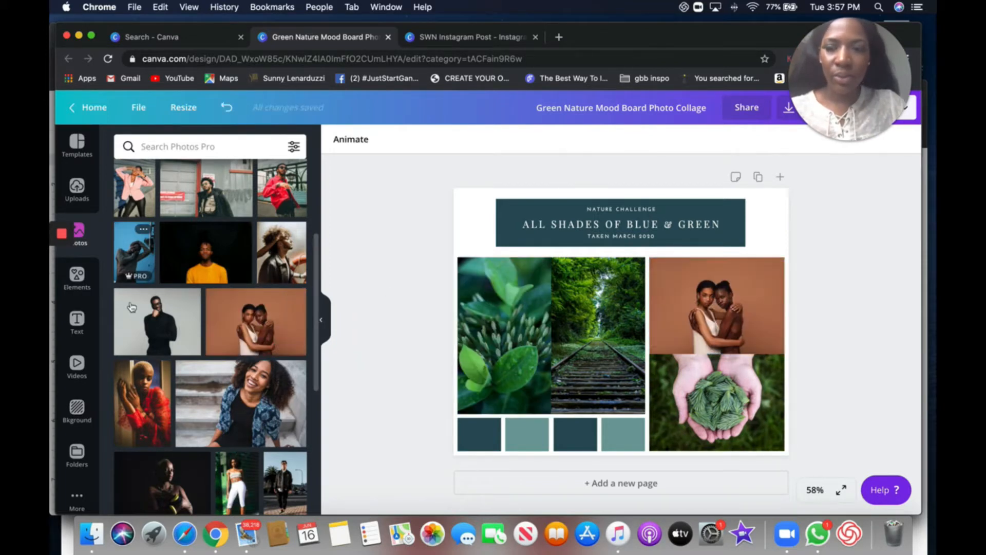
# - Replace the railway track photo with a stock photo of a man in a cap against a brick wall
pyautogui.scroll(-5, 134, 310)
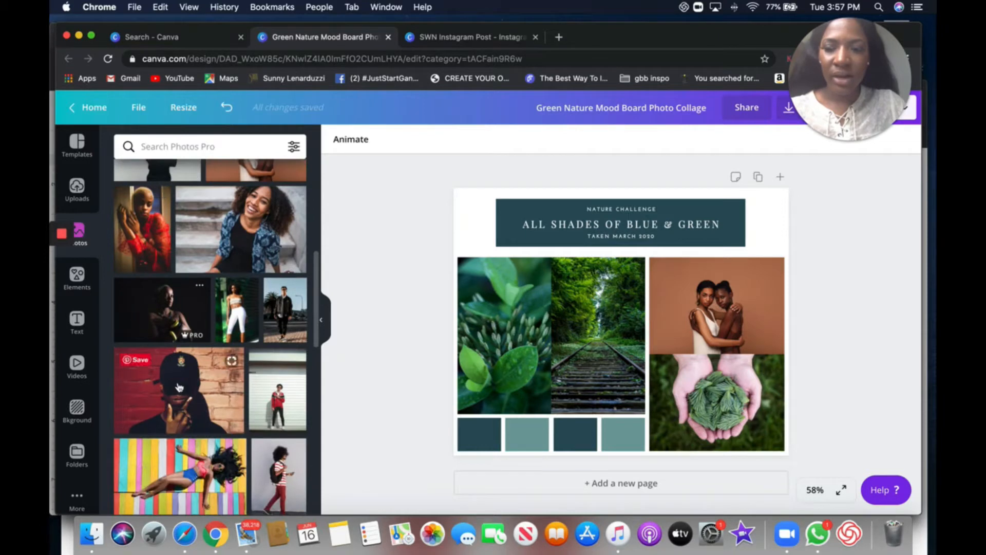
pyautogui.moveTo(180, 388); pyautogui.dragTo(615, 377)
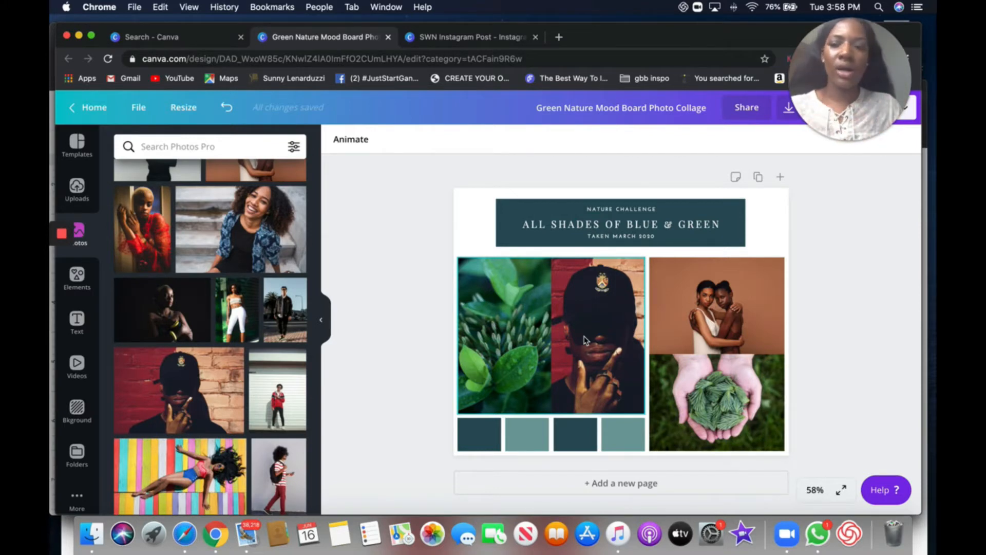
pyautogui.click(395, 341)
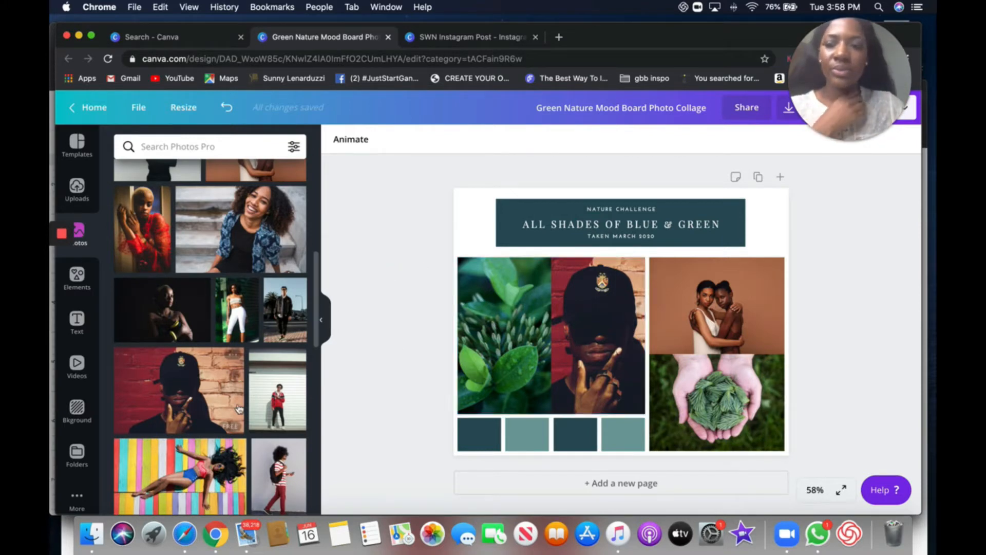
# - Replace the leaf photo in the top-left frame with a stock photo of a group dressed in white, adjusting its crop
pyautogui.scroll(-3, 231, 411)
pyautogui.scroll(-1, 238, 408)
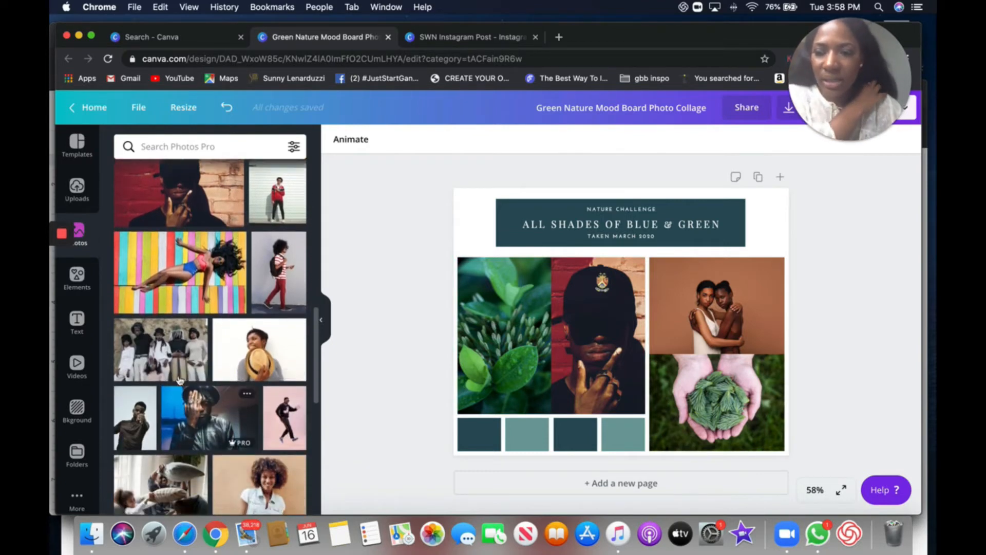
pyautogui.moveTo(405, 335); pyautogui.dragTo(441, 325)
pyautogui.doubleClick(507, 325)
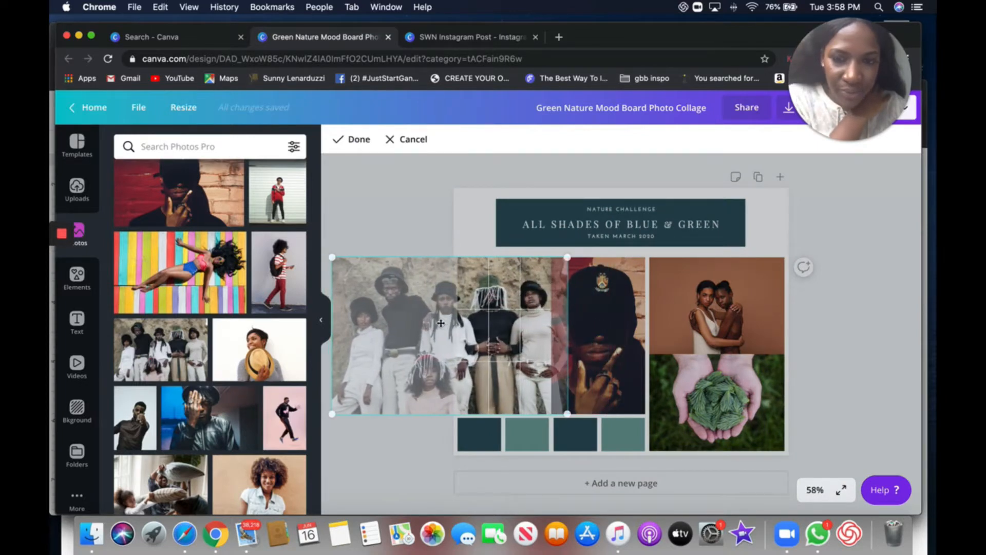
pyautogui.click(395, 246)
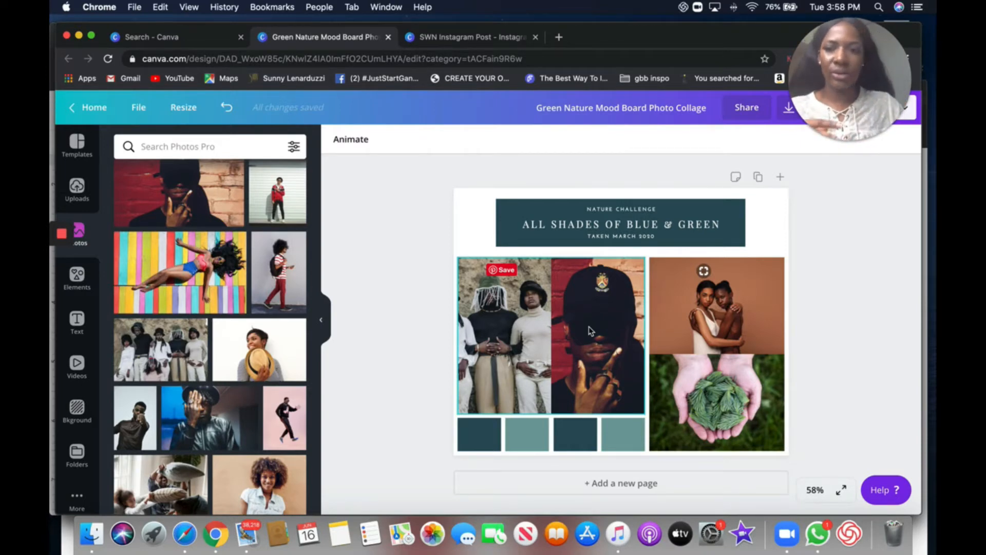
# - Replace the succulent-in-hands photo in the bottom-right frame with a stock photo of two hands touching against a tan backdrop
pyautogui.scroll(-2, 251, 416)
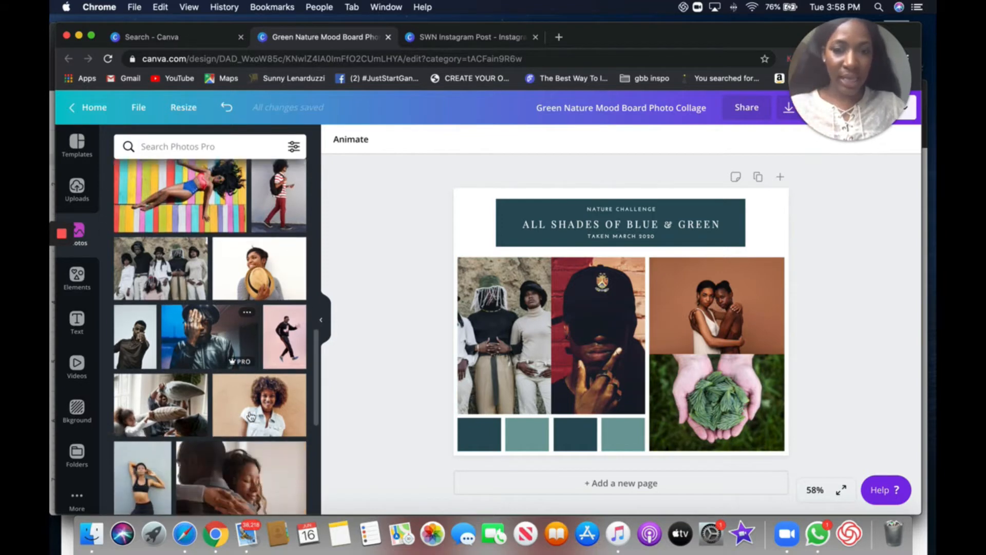
pyautogui.scroll(-2, 251, 416)
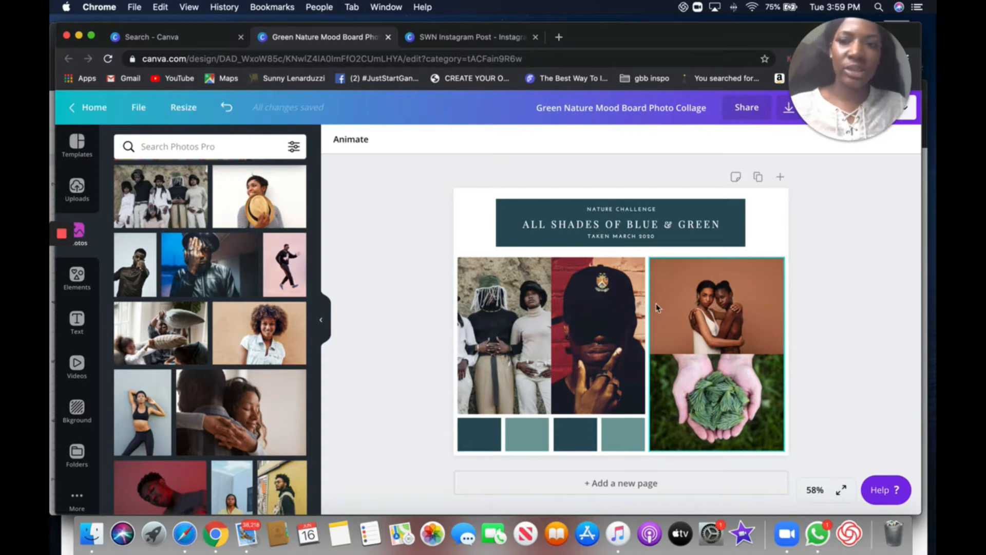
pyautogui.scroll(-2, 301, 334)
pyautogui.scroll(-8, 300, 334)
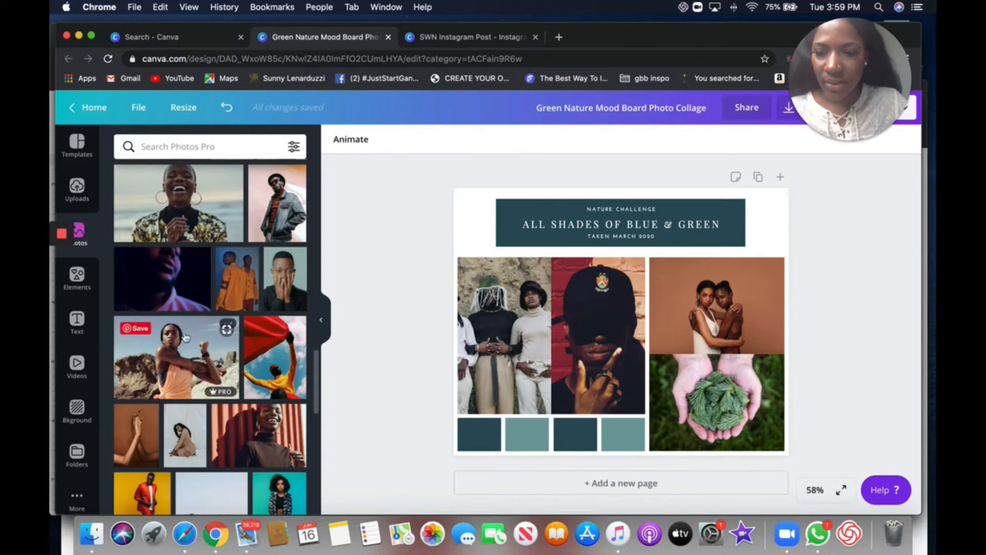
pyautogui.scroll(-1, 165, 368)
pyautogui.scroll(-2, 164, 367)
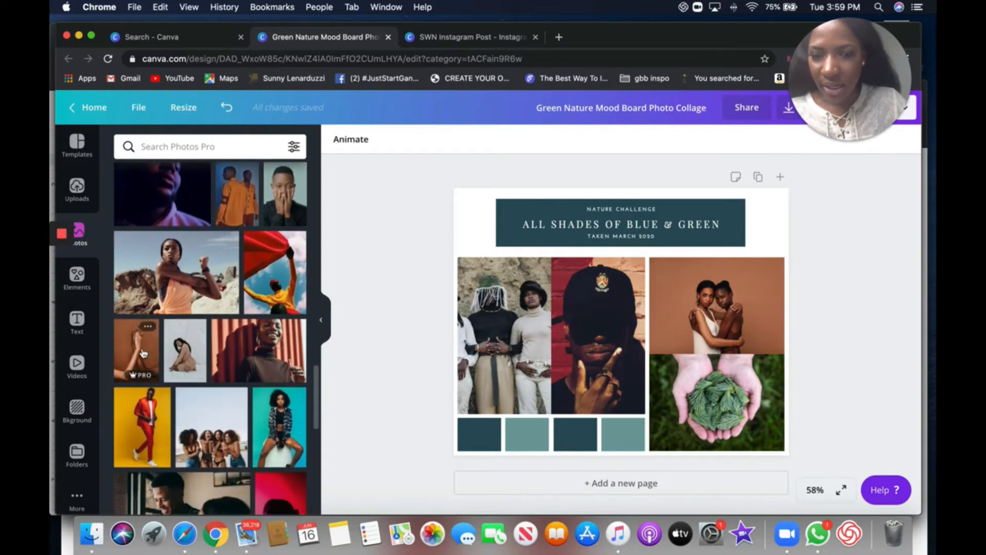
pyautogui.moveTo(143, 354); pyautogui.dragTo(599, 370)
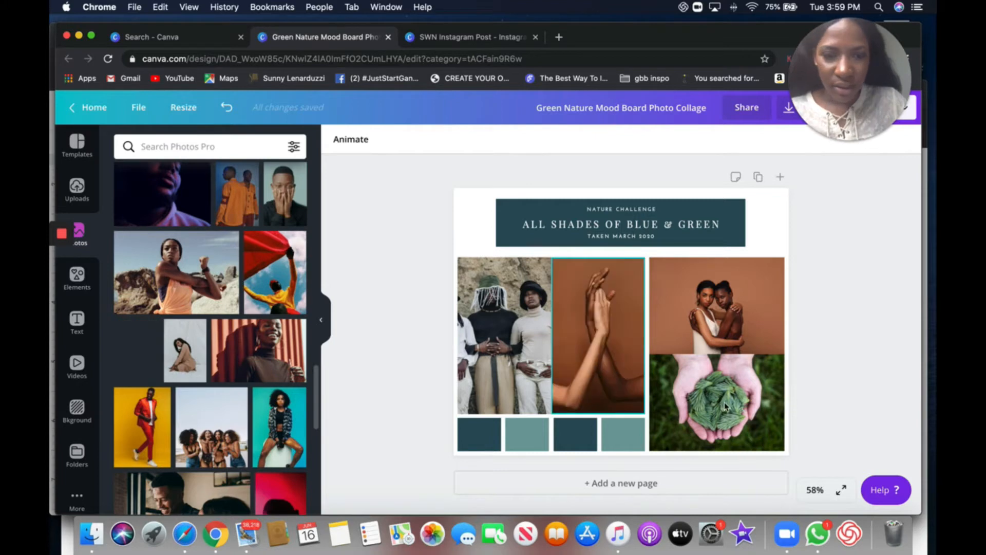
pyautogui.moveTo(725, 406); pyautogui.dragTo(748, 450)
pyautogui.doubleClick(741, 410)
pyautogui.click(832, 412)
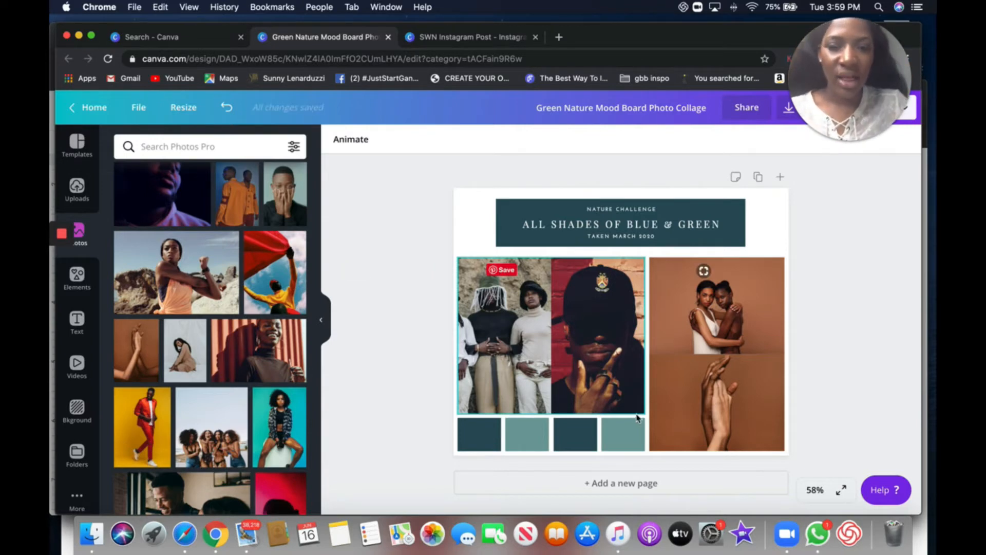
# - Examine the photo color palettes available for recoloring the row of color swatch squares
pyautogui.click(616, 432)
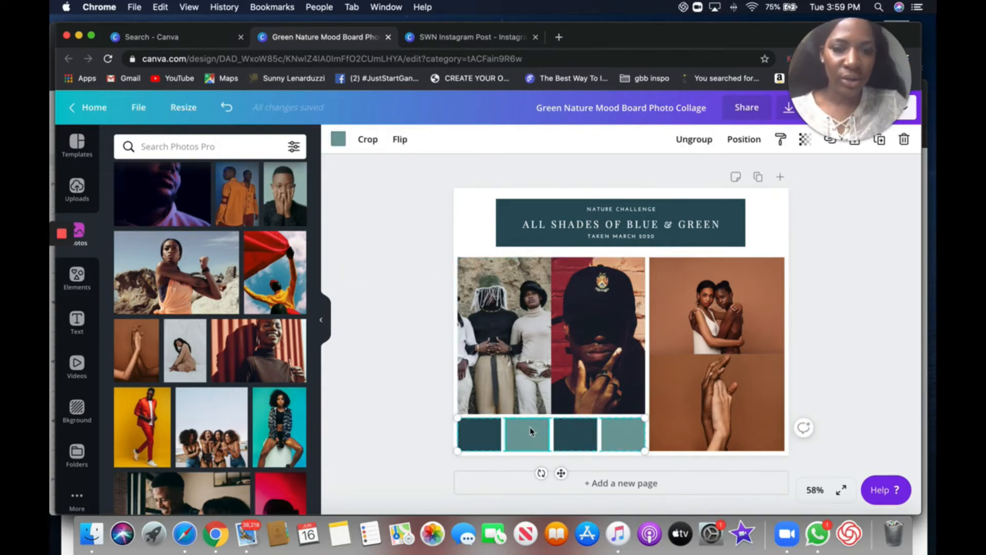
pyautogui.click(338, 141)
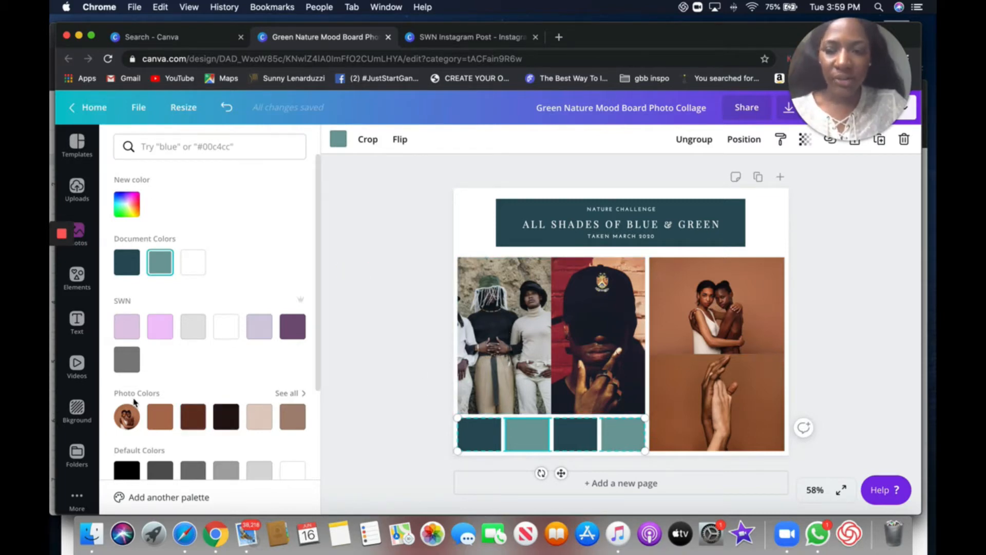
pyautogui.scroll(-2, 135, 399)
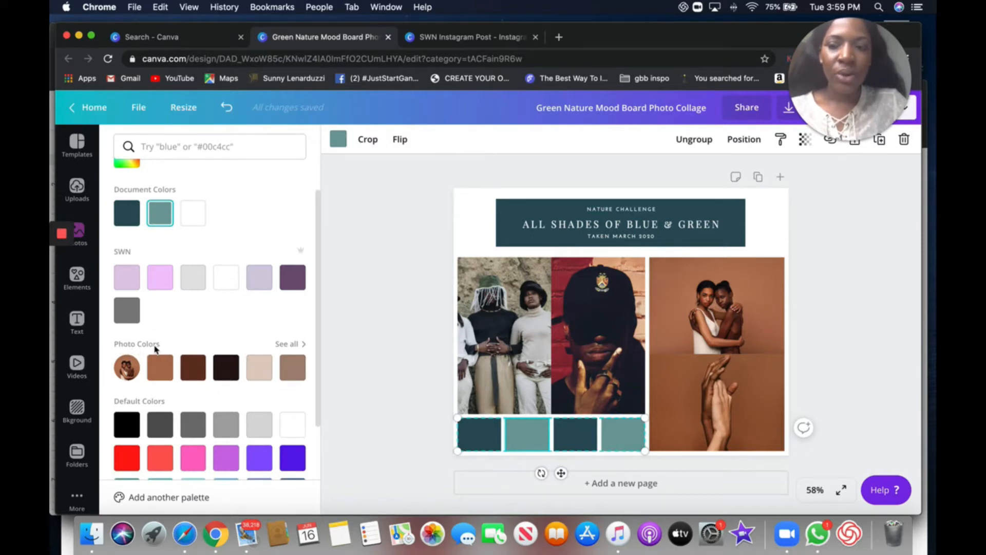
pyautogui.click(288, 344)
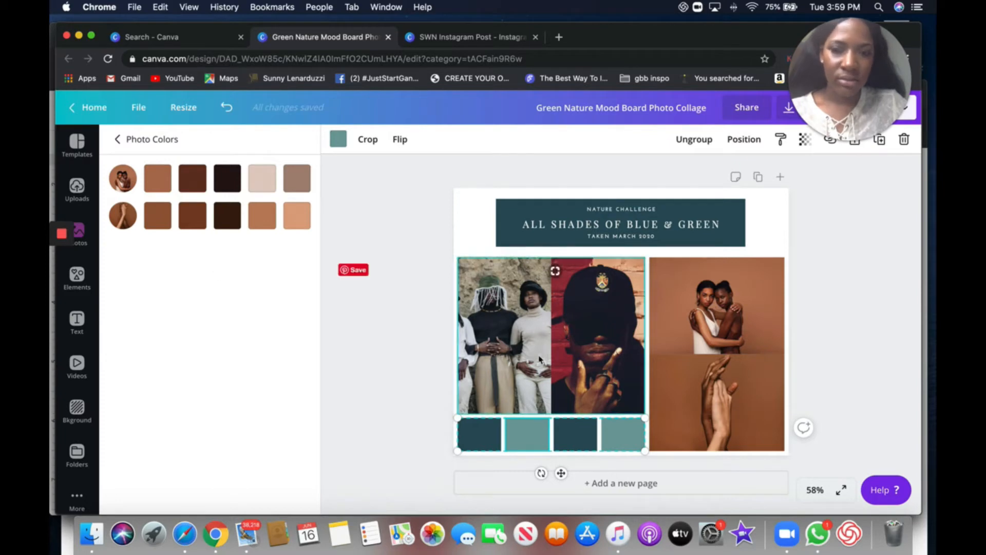
pyautogui.click(542, 388)
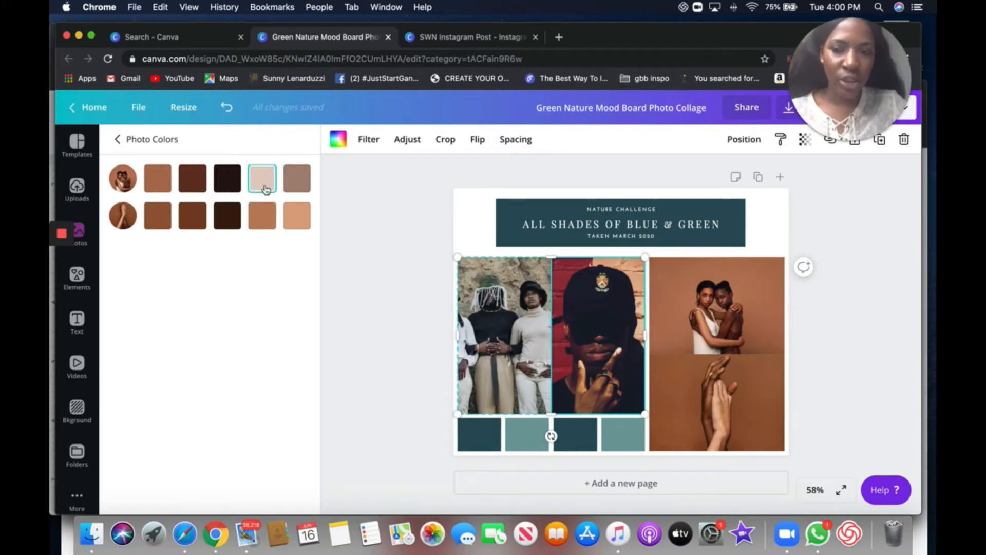
pyautogui.click(119, 140)
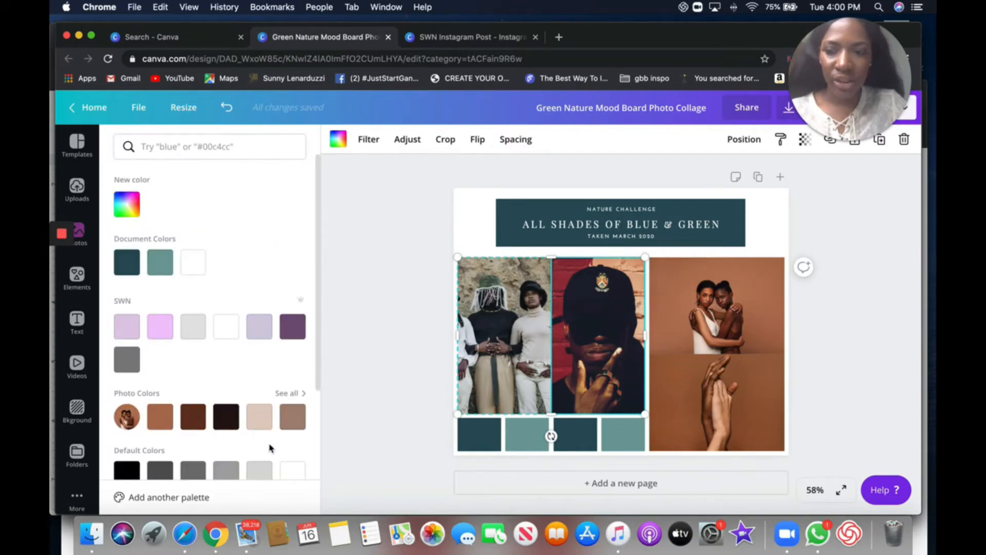
pyautogui.scroll(-4, 271, 447)
pyautogui.scroll(3, 257, 438)
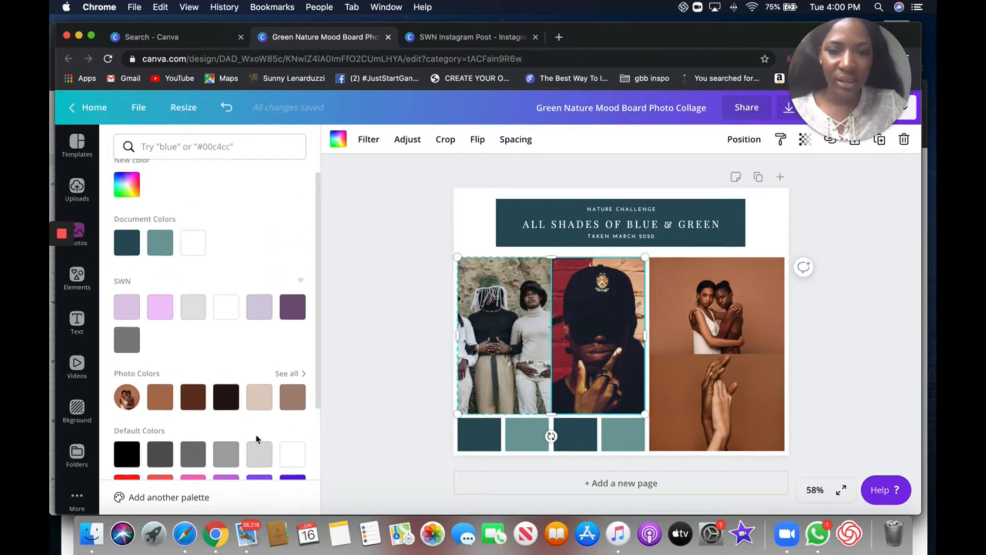
pyautogui.scroll(1, 257, 439)
pyautogui.click(295, 388)
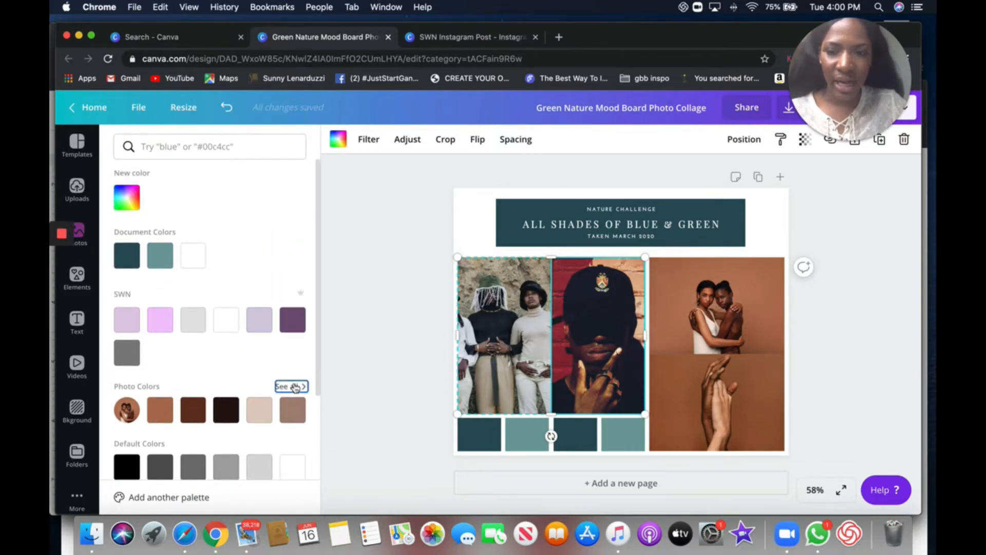
pyautogui.doubleClick(606, 323)
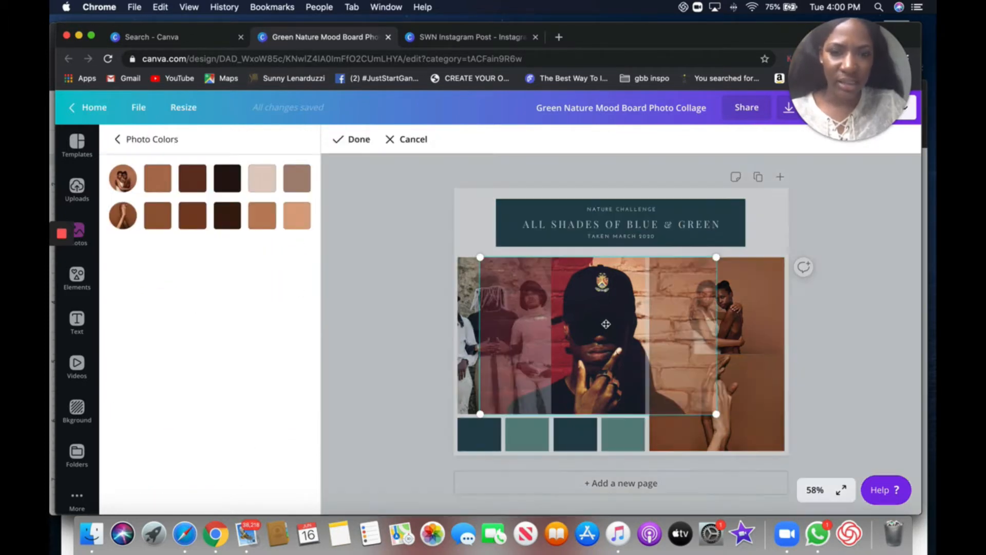
pyautogui.click(400, 139)
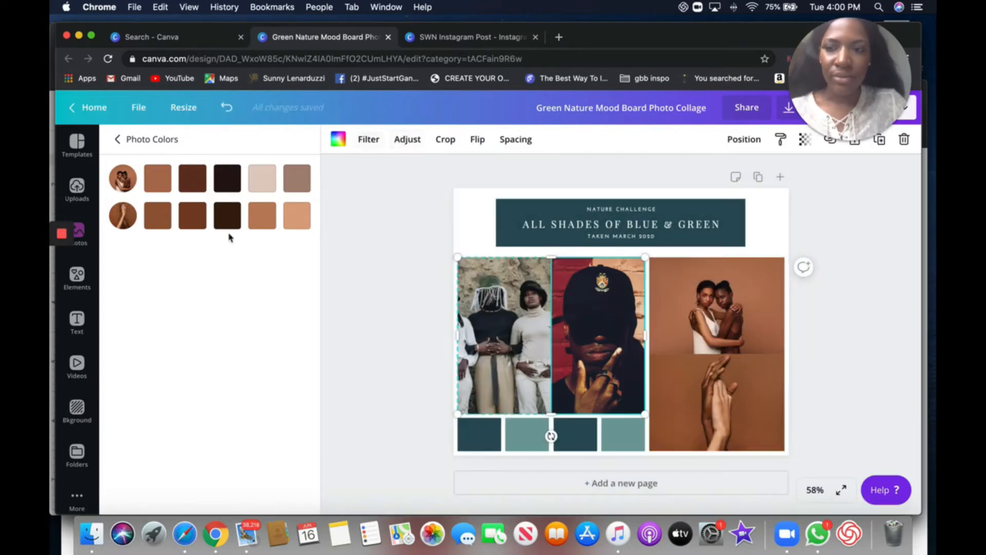
pyautogui.click(363, 265)
# - Drop the man-in-cap stock photo into the bottom-right frame
pyautogui.scroll(15, 215, 298)
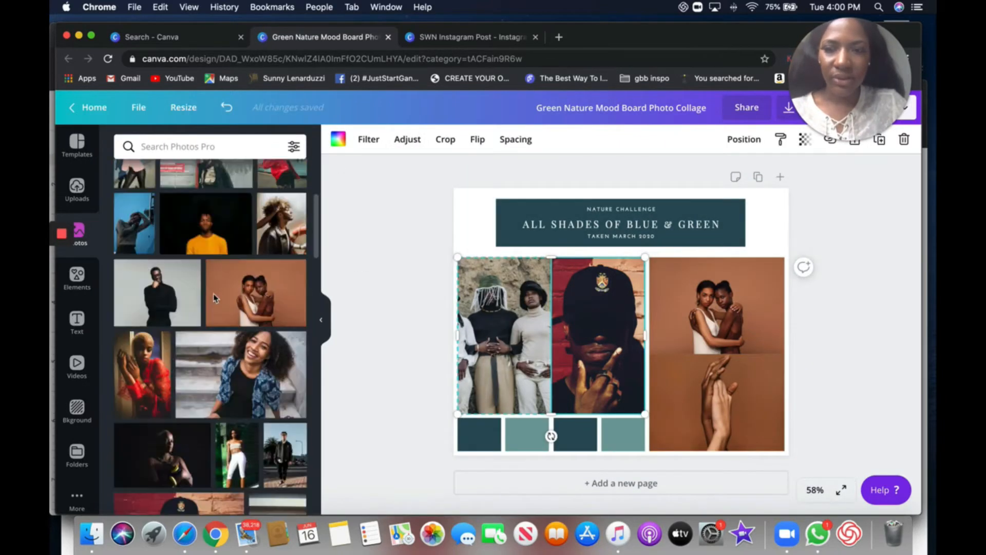
pyautogui.scroll(5, 215, 298)
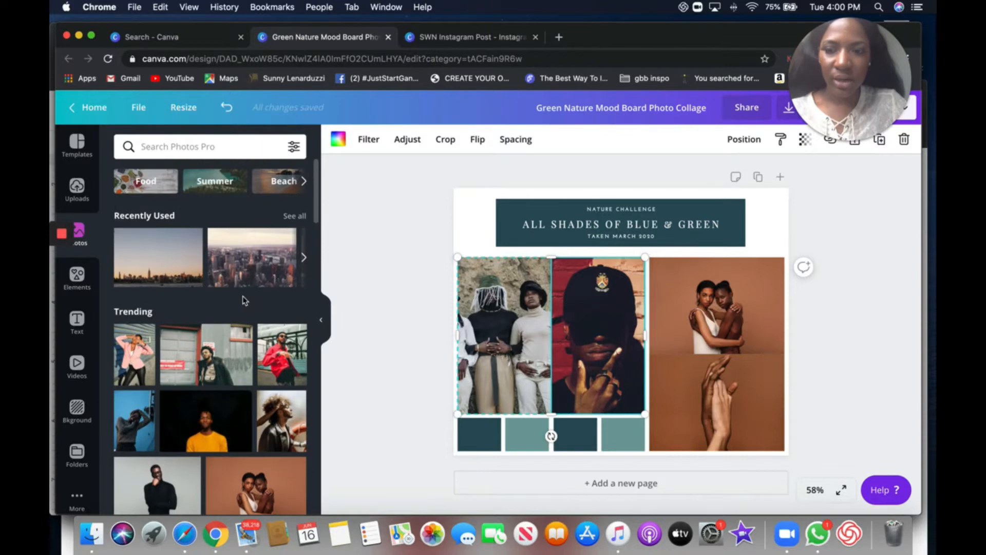
pyautogui.scroll(-10, 244, 300)
pyautogui.moveTo(193, 385); pyautogui.dragTo(754, 395)
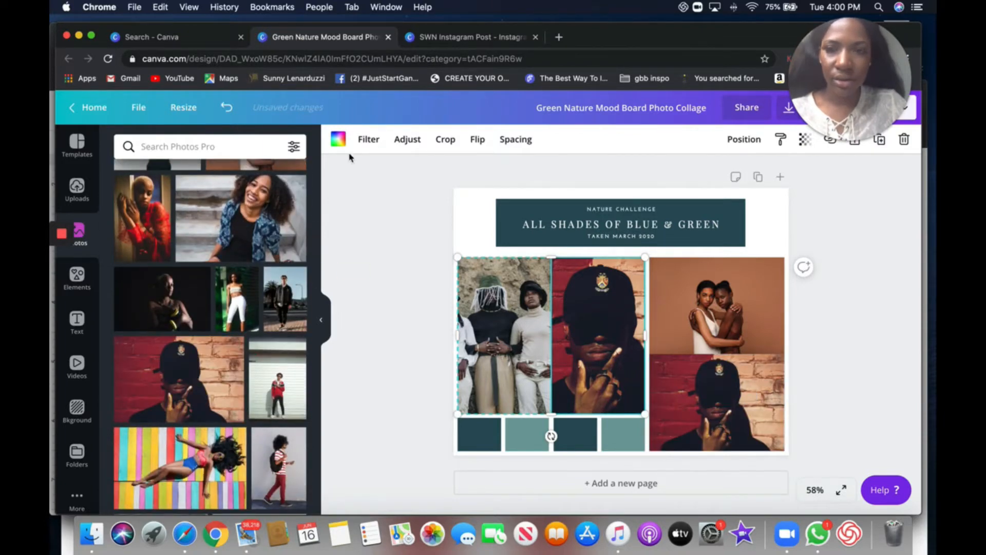
# - Compare the swatch colors and photo color palettes with those in the SWN Instagram Post design
pyautogui.click(363, 296)
pyautogui.click(610, 434)
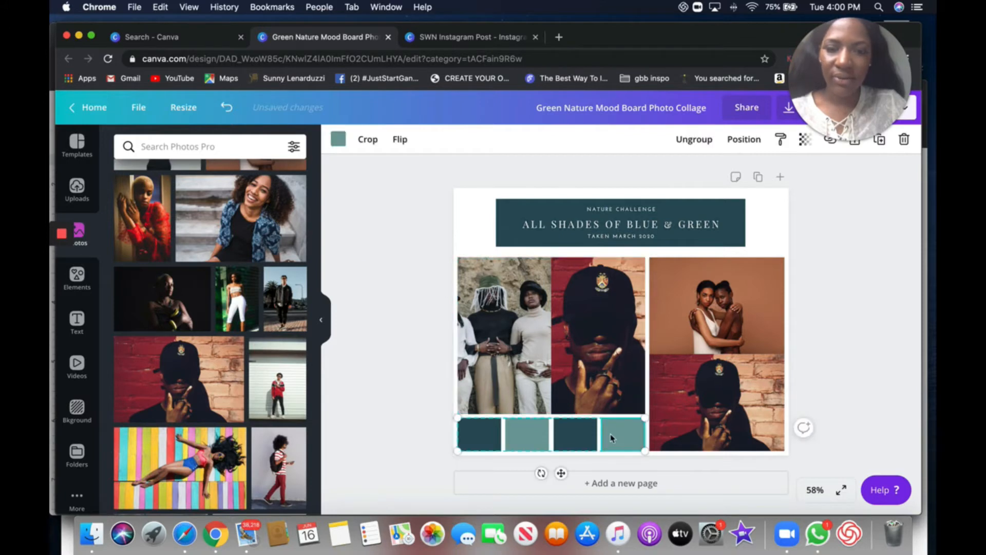
pyautogui.click(338, 138)
pyautogui.scroll(-3, 251, 394)
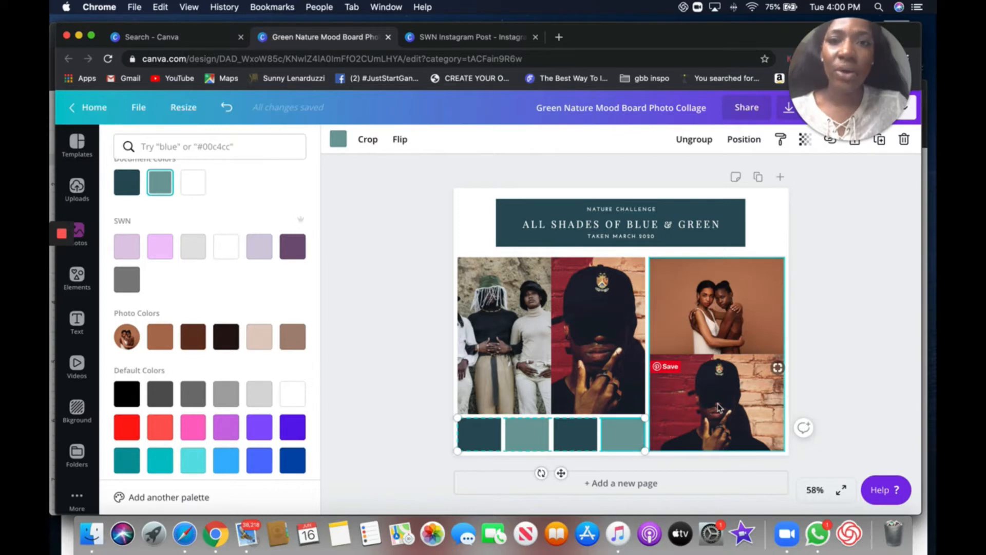
pyautogui.click(504, 41)
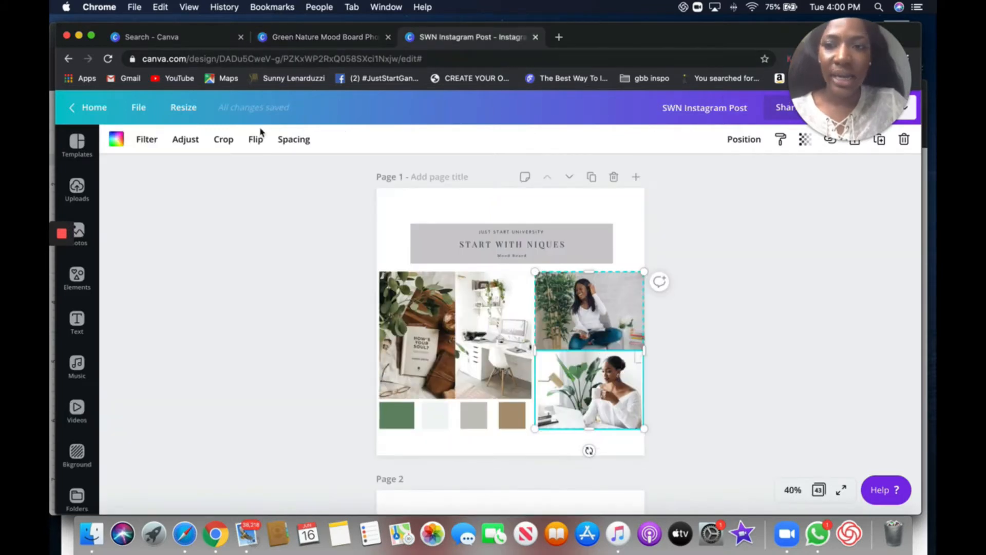
pyautogui.click(433, 428)
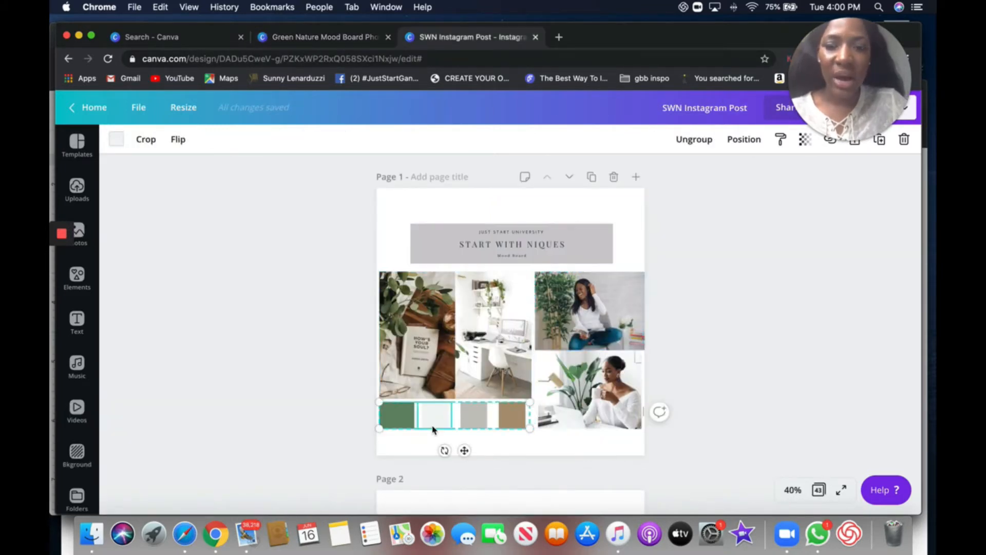
pyautogui.click(110, 143)
pyautogui.scroll(-5, 313, 288)
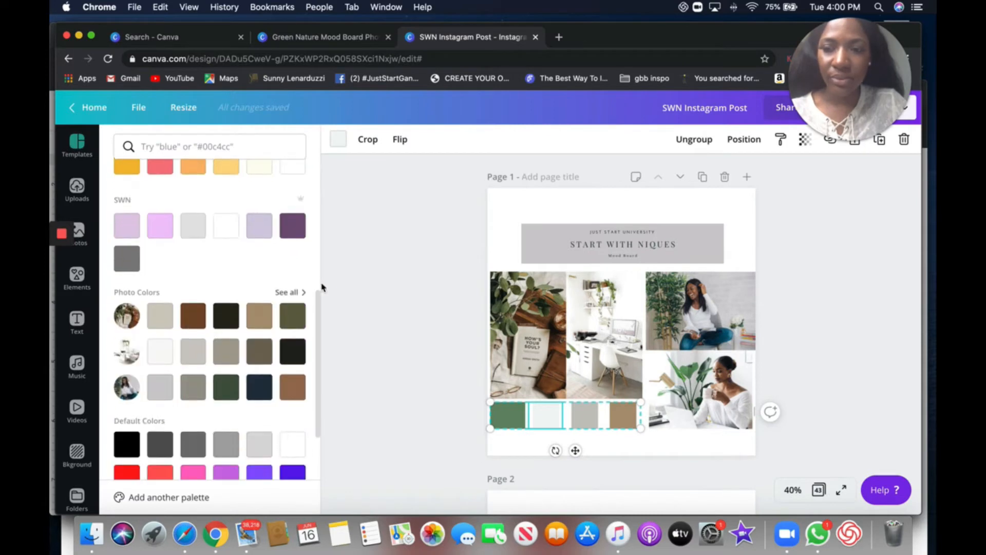
pyautogui.click(298, 292)
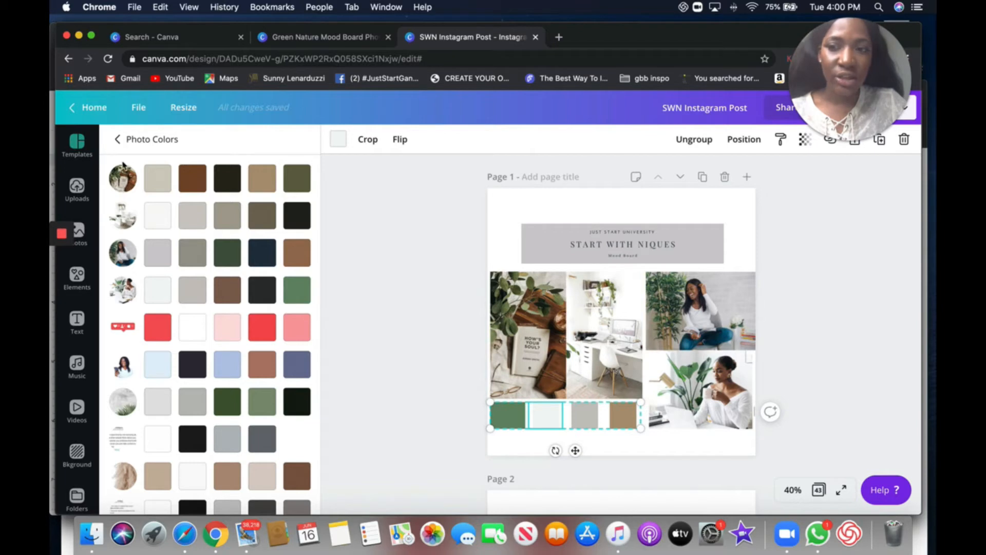
pyautogui.doubleClick(525, 351)
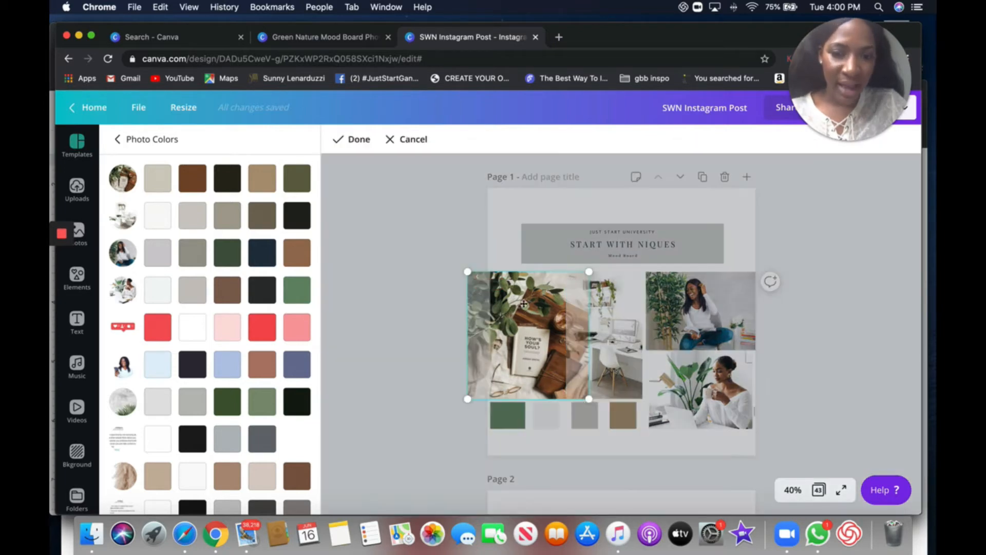
pyautogui.doubleClick(631, 325)
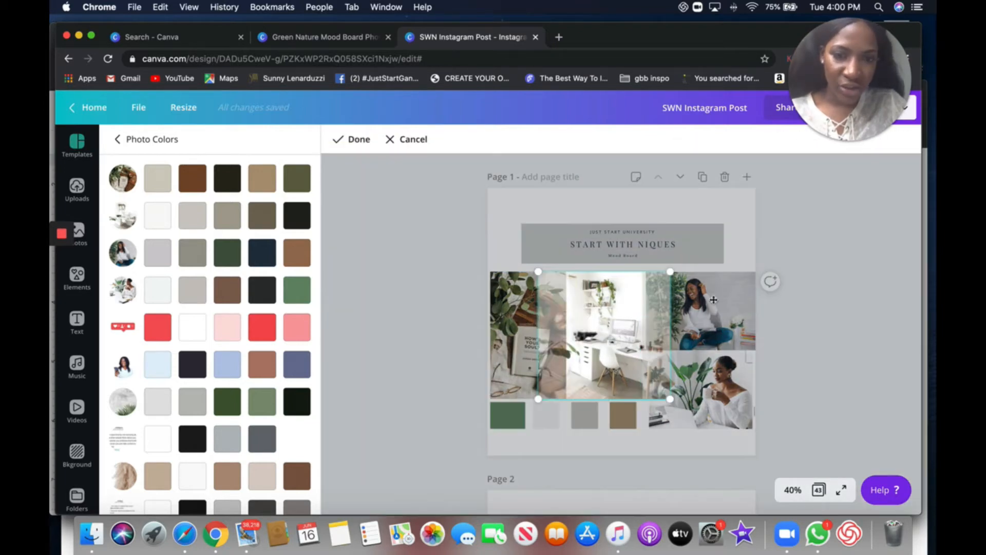
pyautogui.click(735, 297)
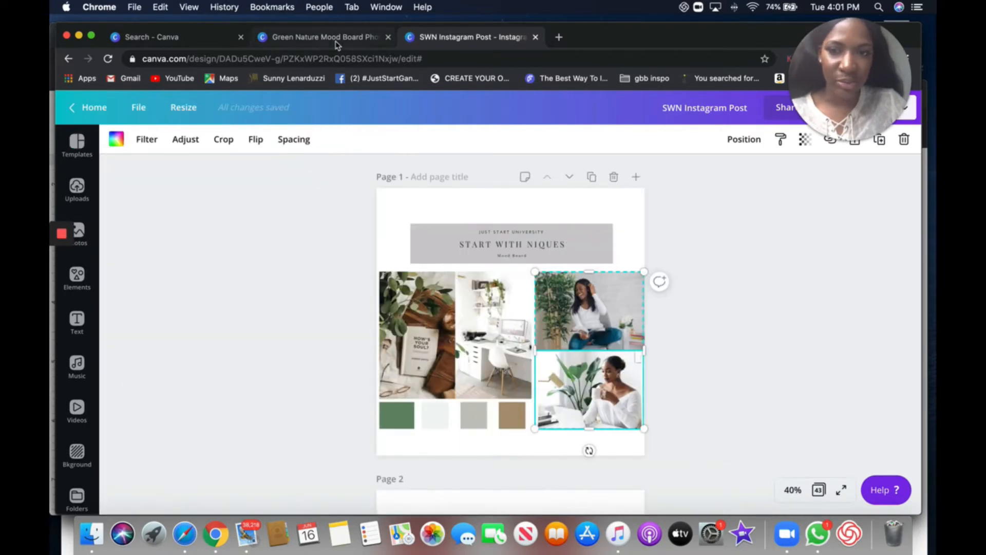
pyautogui.click(335, 37)
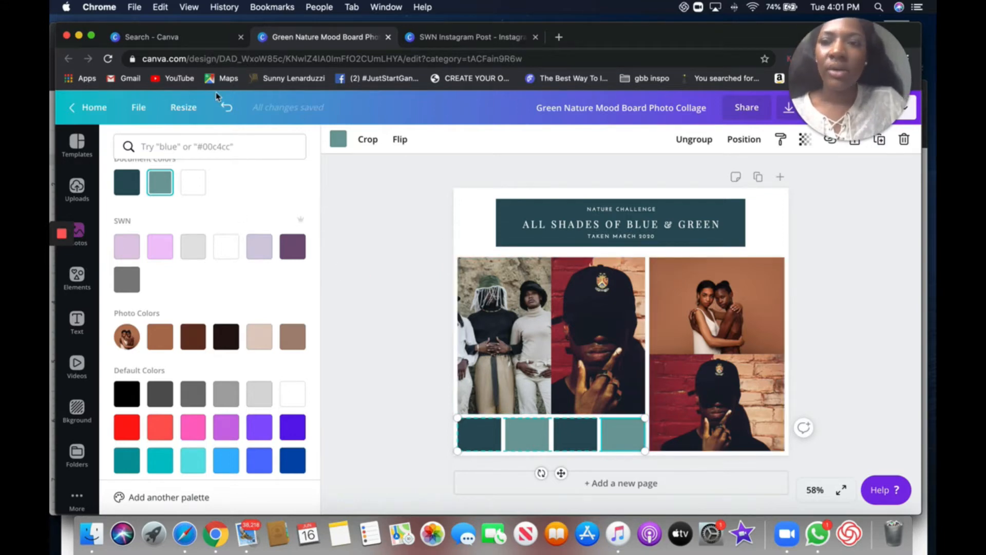
# - Undo the drop of the man-in-cap photo so the bottom-right frame shows the hands photo again
pyautogui.click(226, 107)
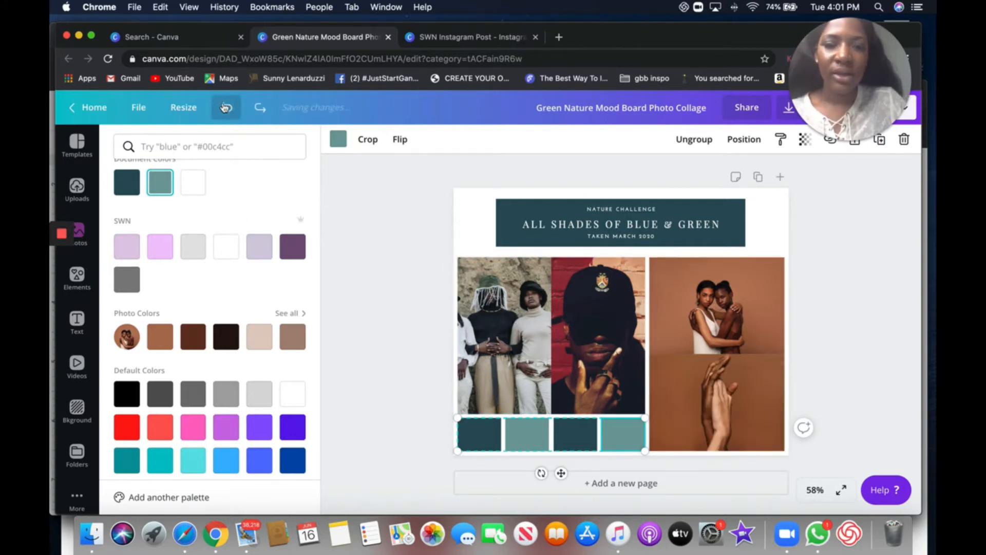
pyautogui.click(420, 291)
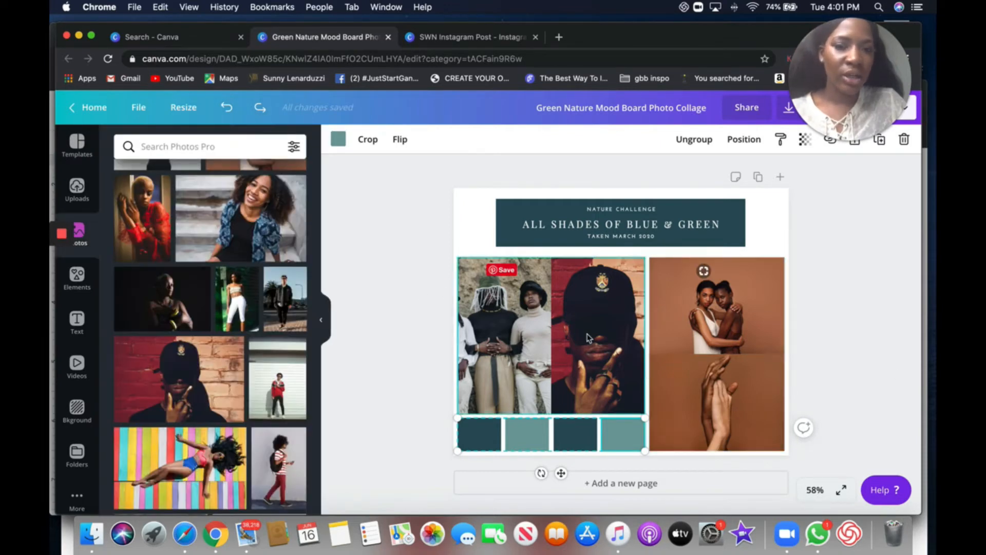
pyautogui.click(497, 441)
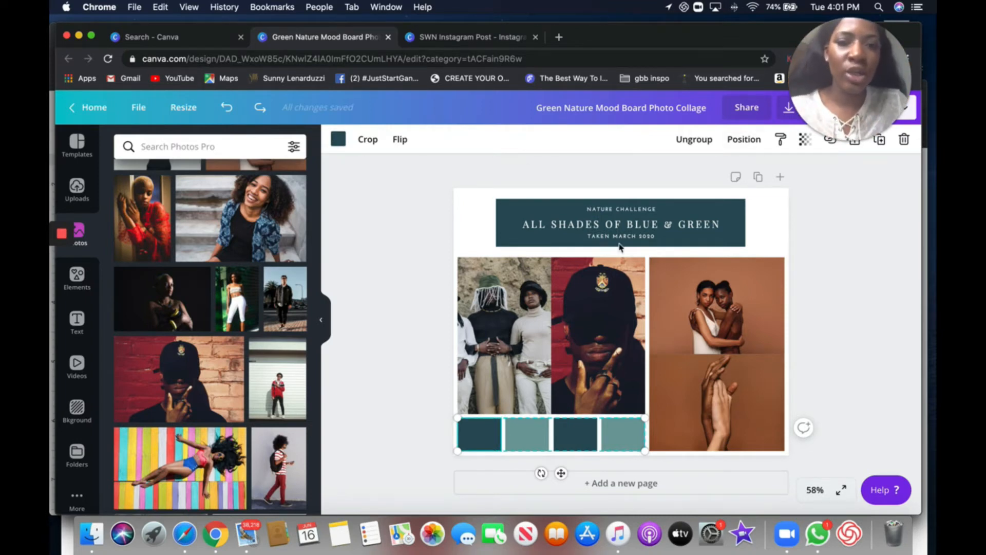
# - Examine the fonts and sizes of the three text lines in the header title block
pyautogui.click(629, 216)
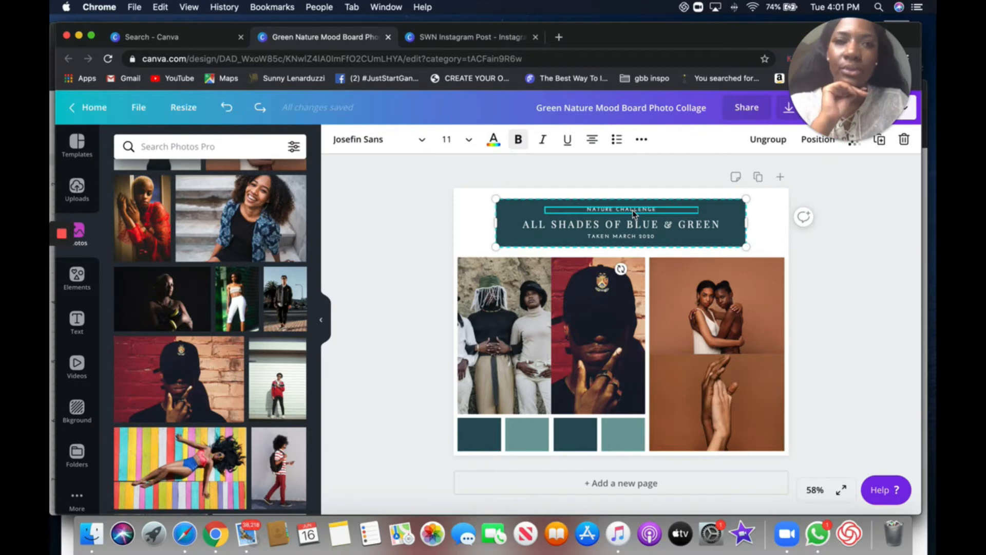
pyautogui.click(636, 230)
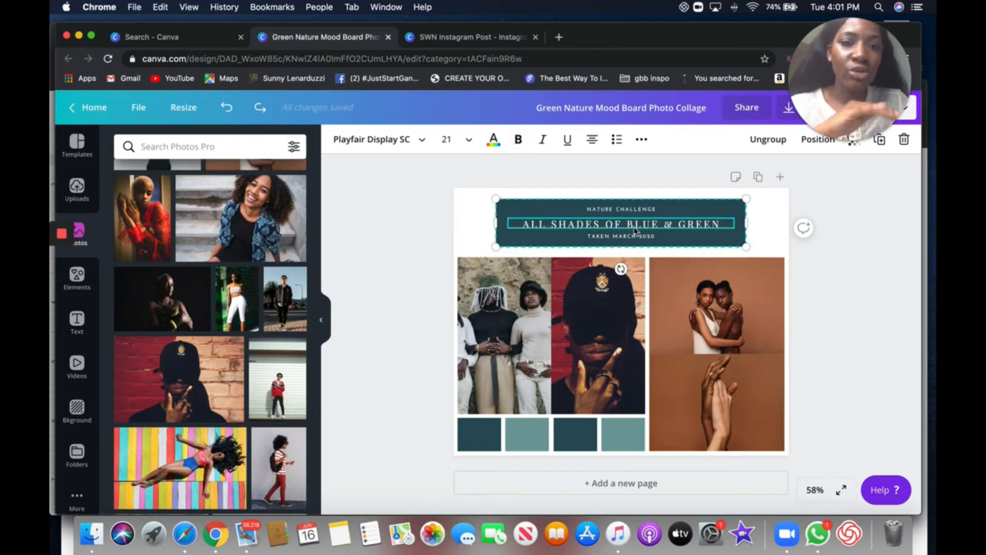
pyautogui.tripleClick(556, 225)
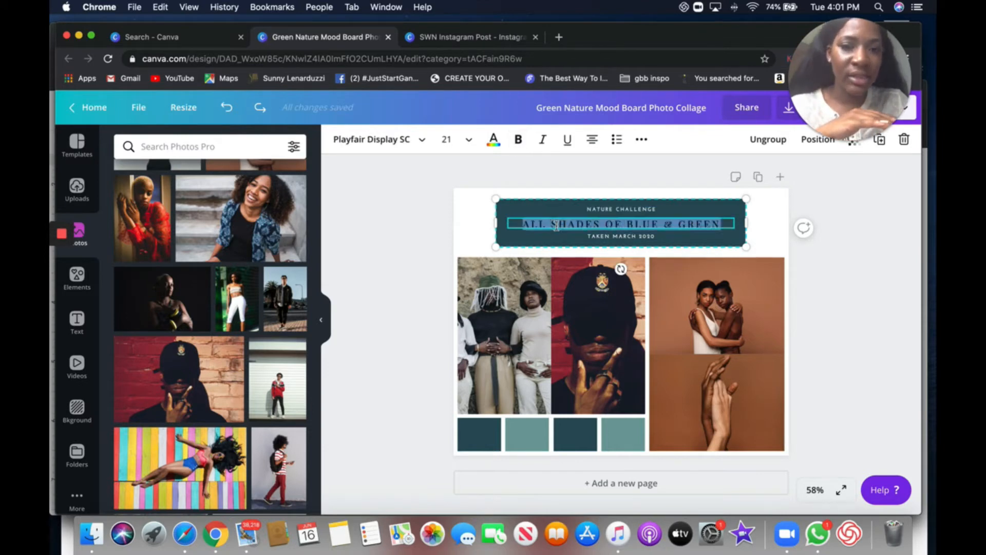
pyautogui.click(727, 225)
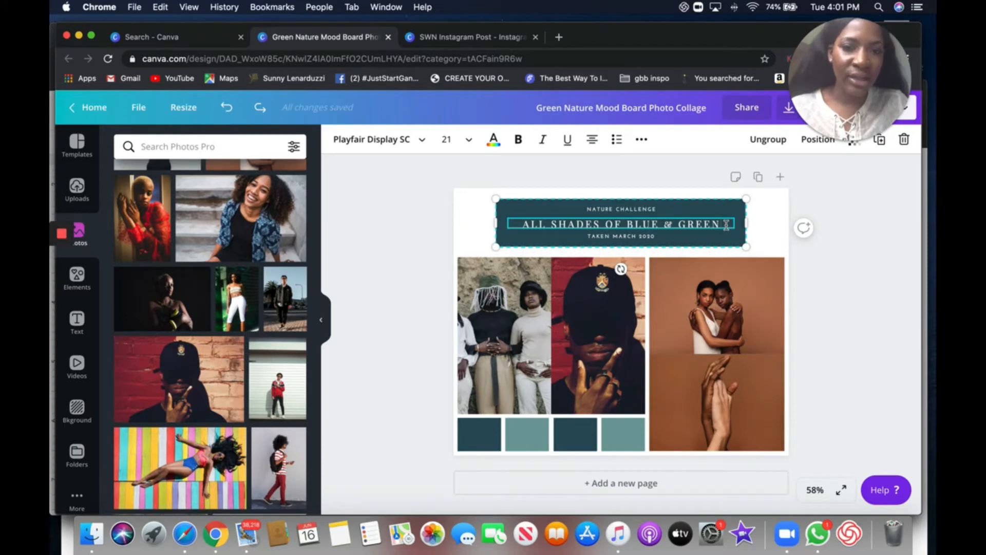
pyautogui.click(650, 240)
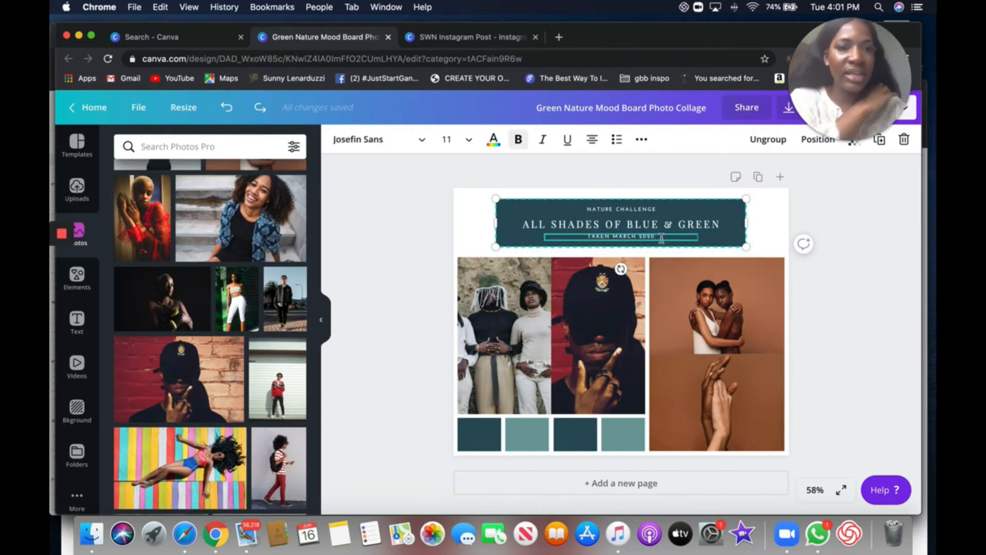
pyautogui.click(651, 209)
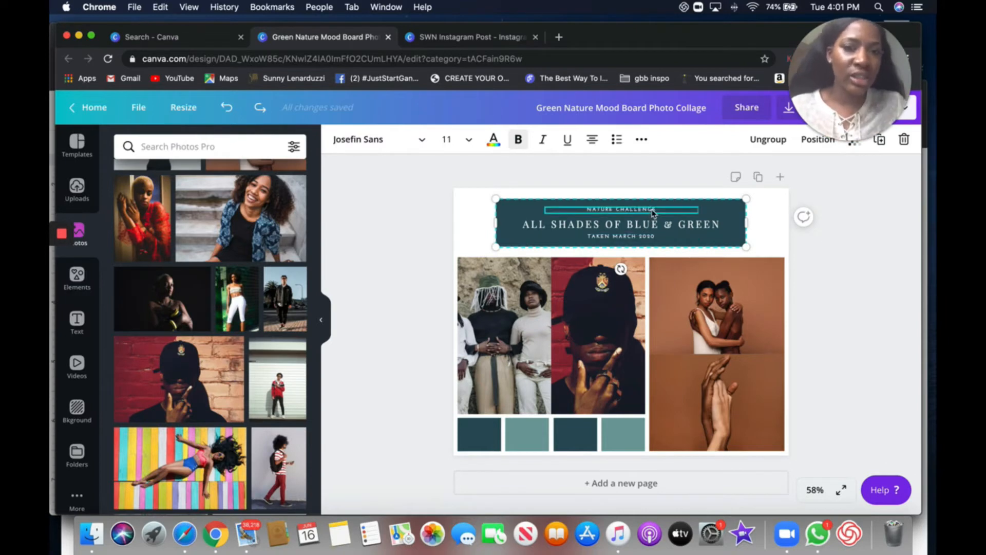
pyautogui.click(626, 228)
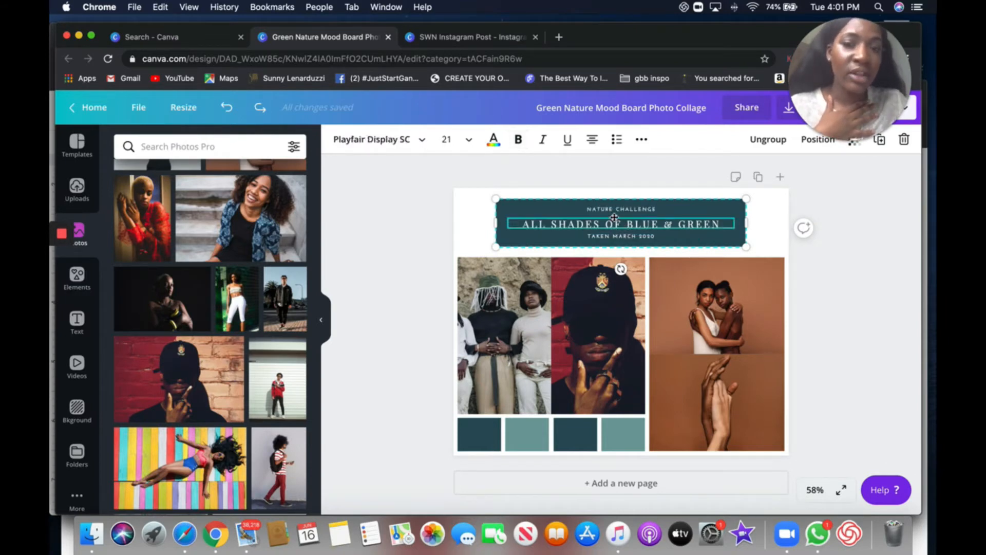
pyautogui.moveTo(613, 224)
pyautogui.mouseDown()
pyautogui.moveTo(614, 215)
pyautogui.moveTo(615, 227)
pyautogui.mouseUp()
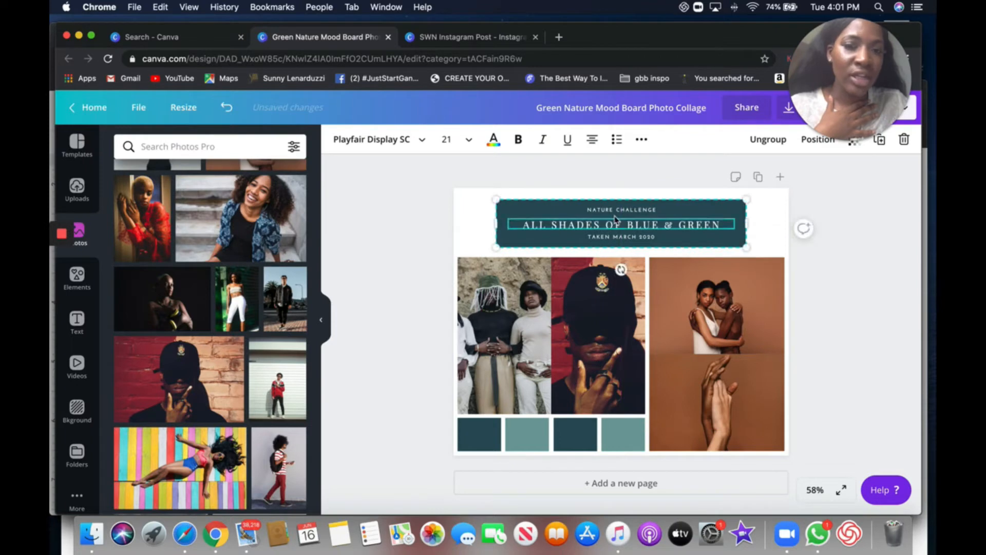
pyautogui.click(618, 211)
pyautogui.click(619, 227)
pyautogui.click(618, 226)
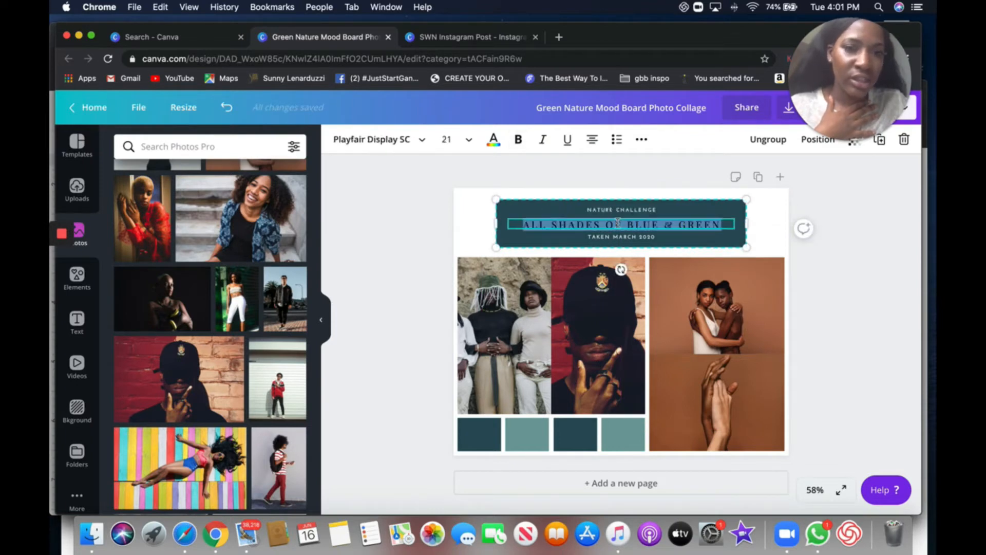
pyautogui.click(620, 237)
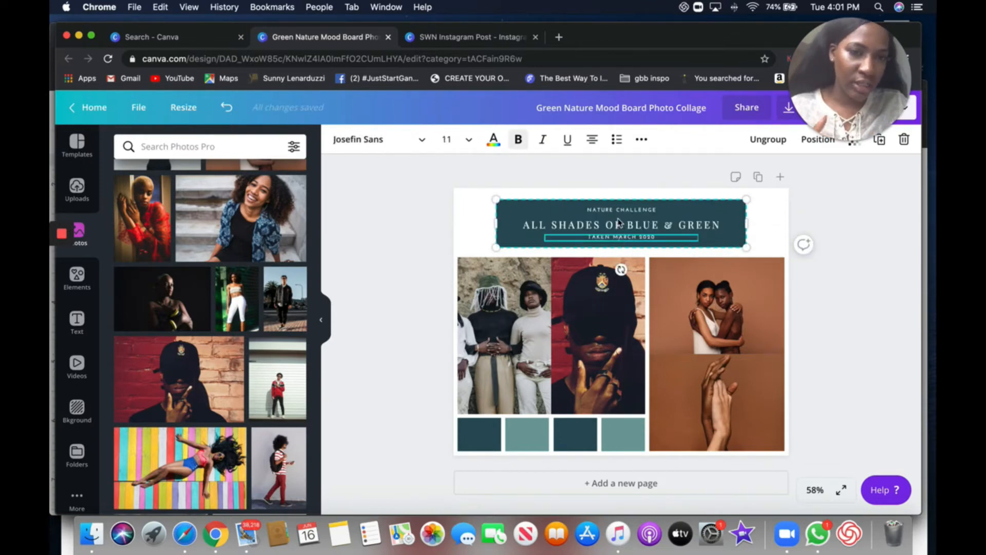
pyautogui.click(616, 229)
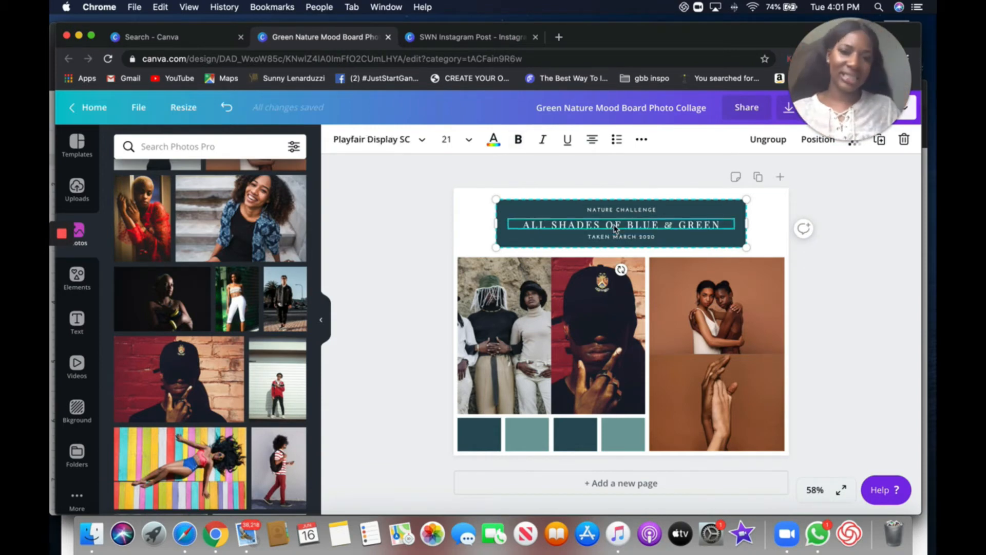
pyautogui.click(618, 238)
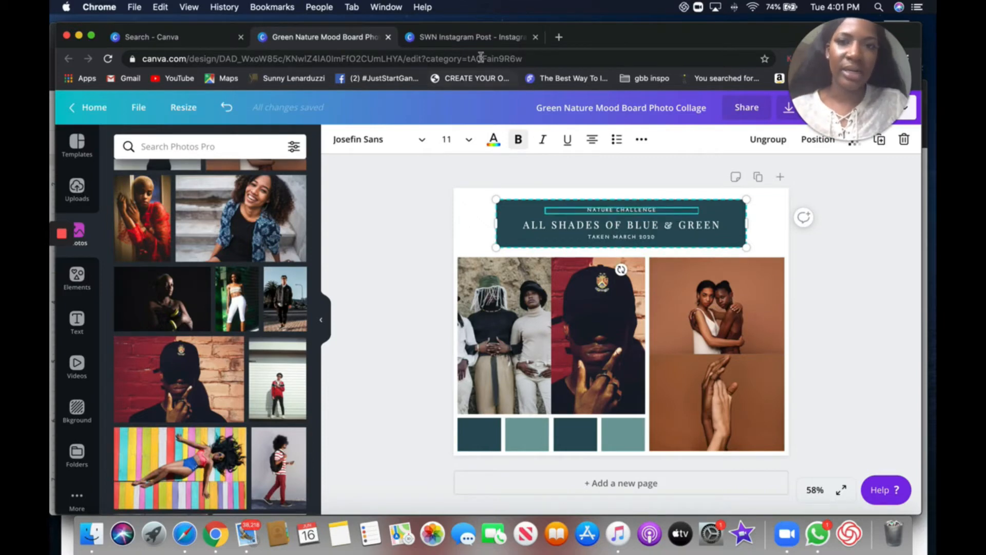
# - Switch to the SWN Instagram Post design and examine the fonts of its header text lines
pyautogui.click(470, 38)
pyautogui.click(535, 241)
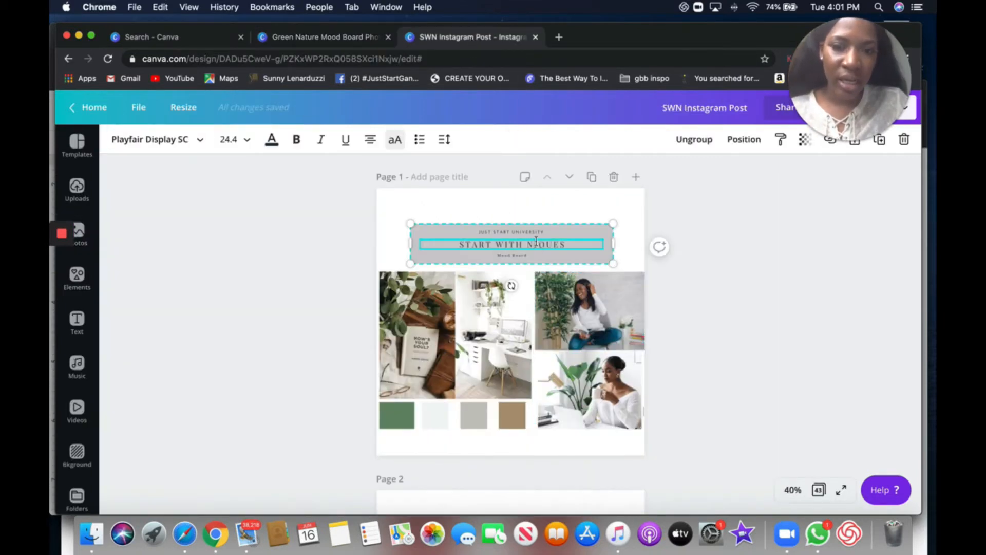
pyautogui.moveTo(586, 244); pyautogui.dragTo(451, 248)
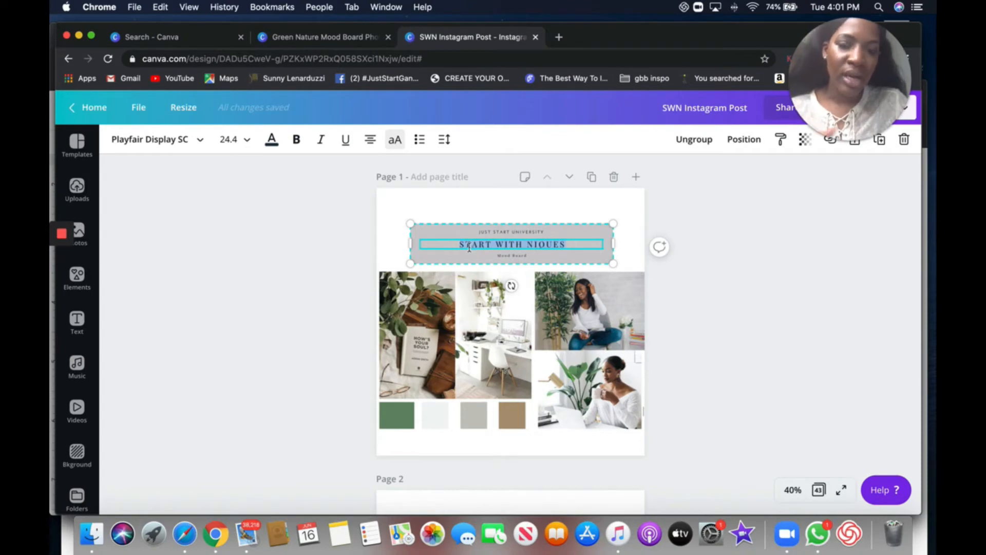
pyautogui.moveTo(453, 246); pyautogui.dragTo(556, 247)
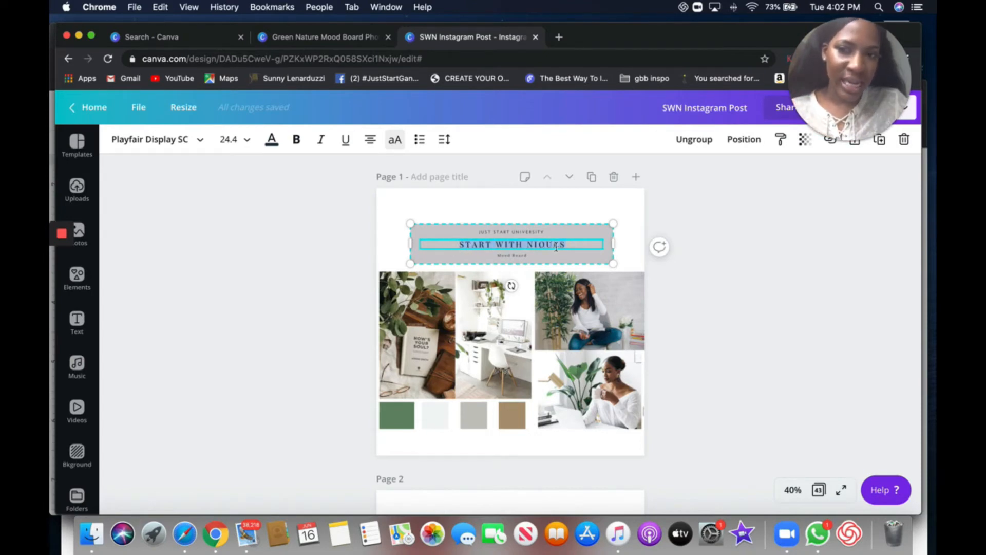
pyautogui.click(518, 257)
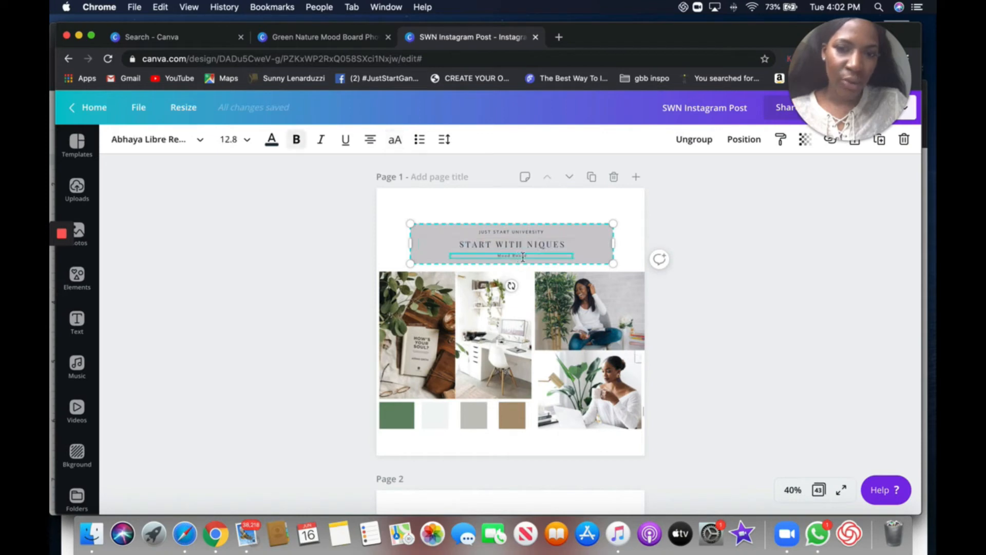
pyautogui.moveTo(529, 257); pyautogui.dragTo(489, 257)
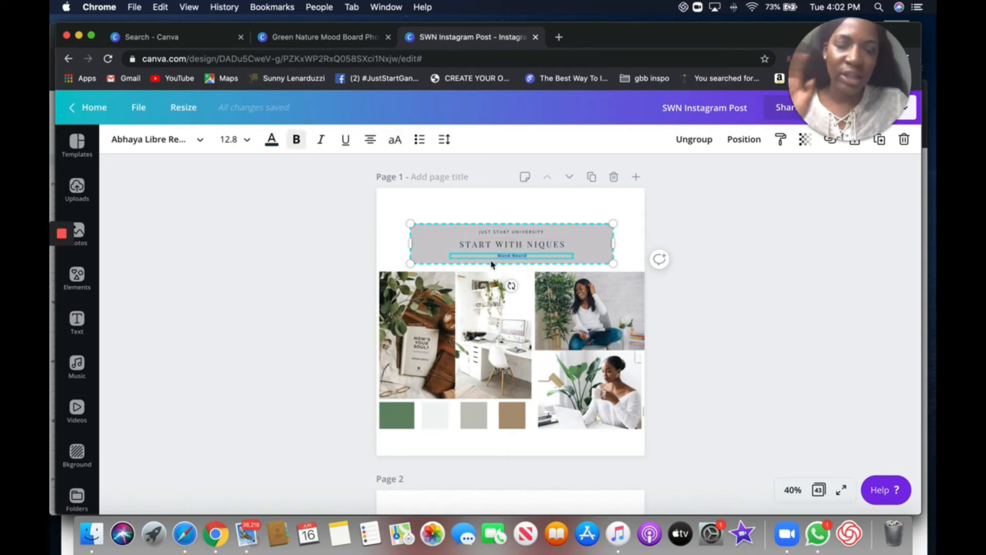
pyautogui.moveTo(511, 232); pyautogui.dragTo(537, 228)
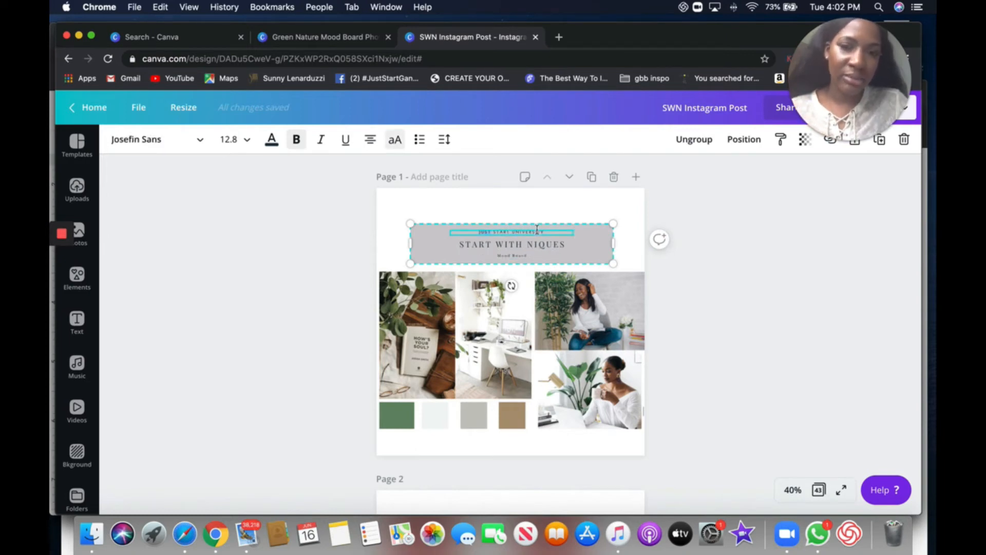
# - Scroll through the SWN Instagram Post pages to examine the fonts used in their text
pyautogui.scroll(-7, 336, 283)
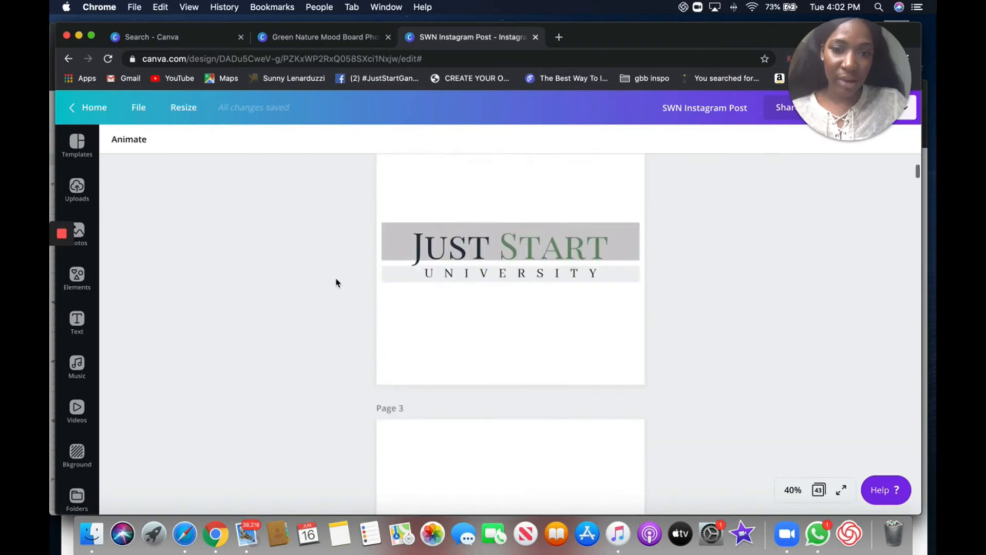
pyautogui.scroll(-20, 336, 282)
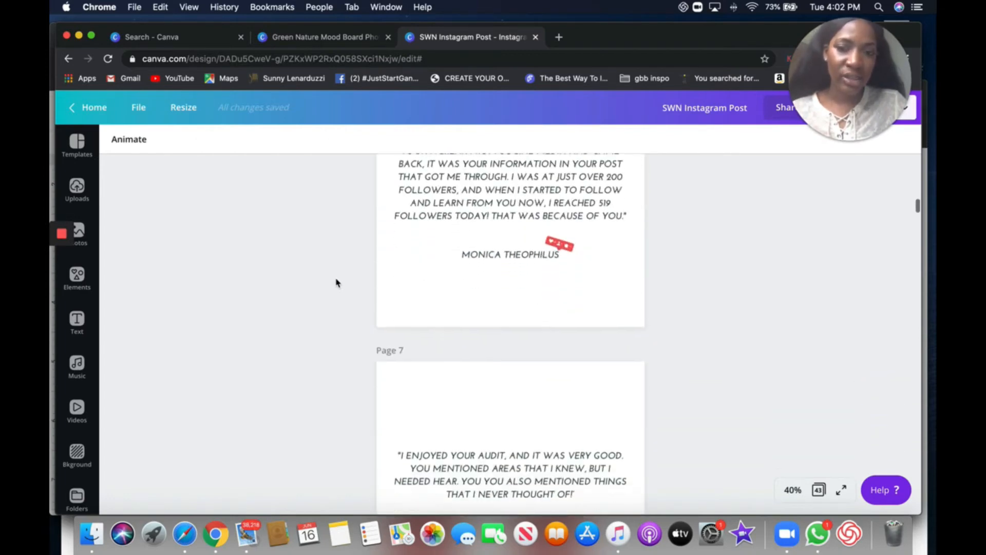
pyautogui.tripleClick(470, 231)
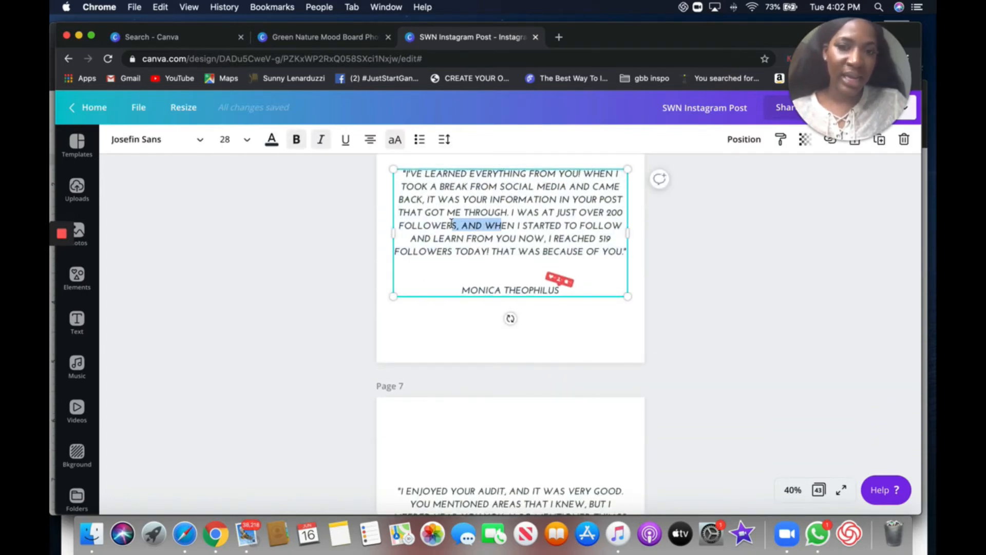
pyautogui.scroll(-2, 451, 222)
pyautogui.scroll(-12, 451, 226)
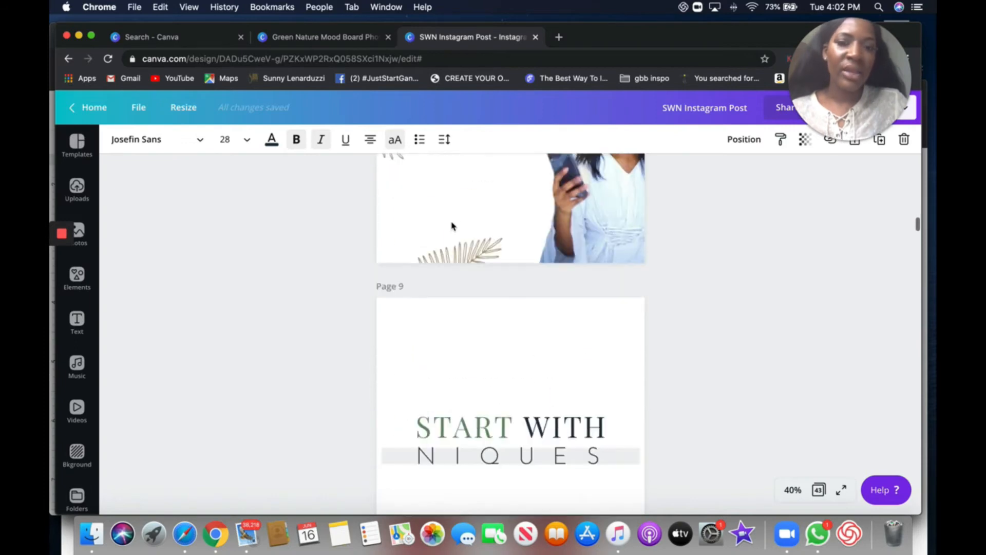
pyautogui.scroll(-20, 452, 226)
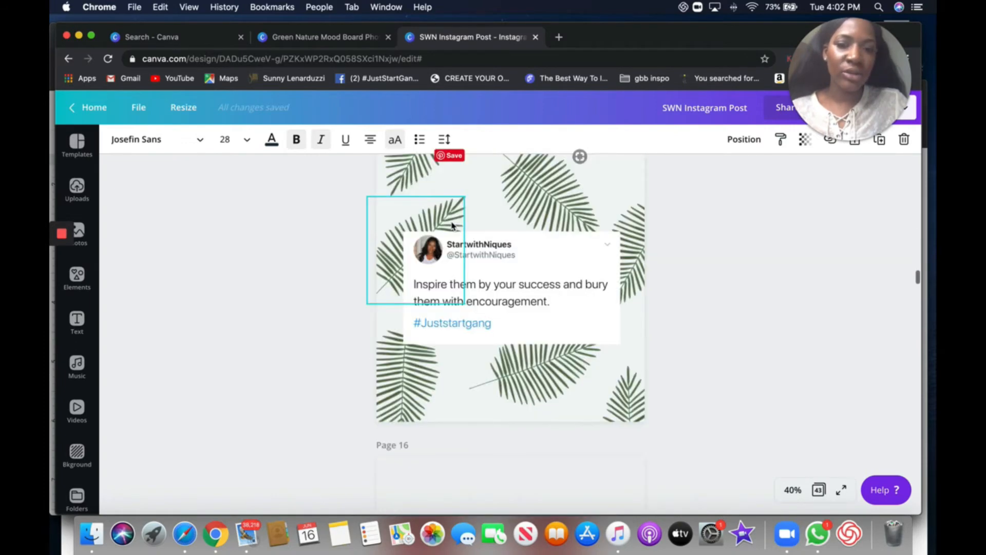
pyautogui.scroll(-10, 451, 224)
pyautogui.scroll(4, 452, 224)
pyautogui.scroll(-4, 467, 231)
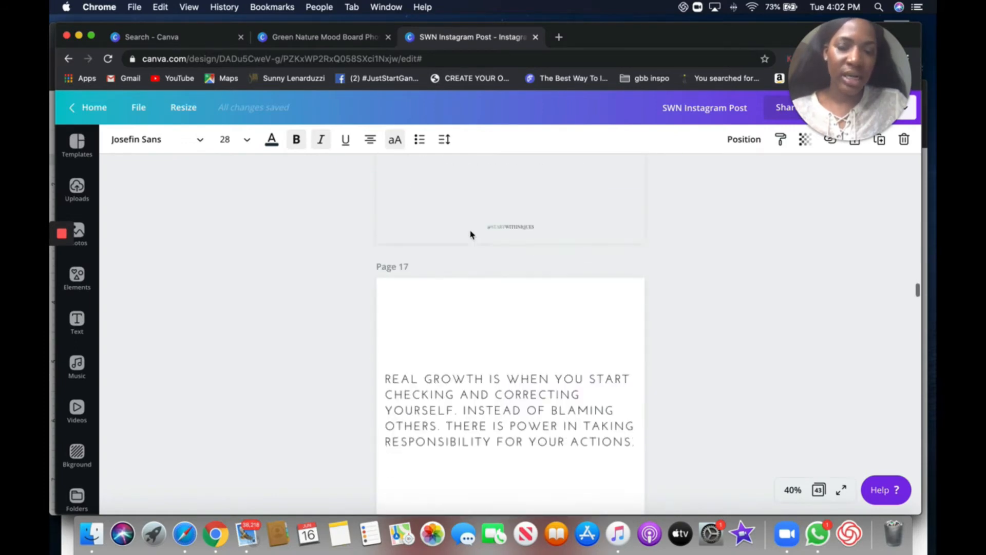
pyautogui.scroll(-15, 471, 234)
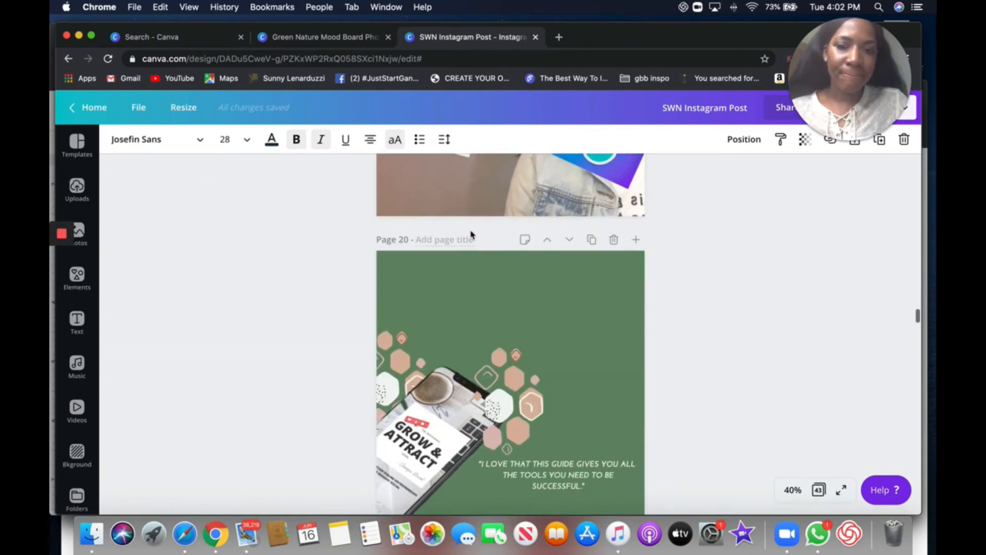
pyautogui.scroll(-15, 471, 234)
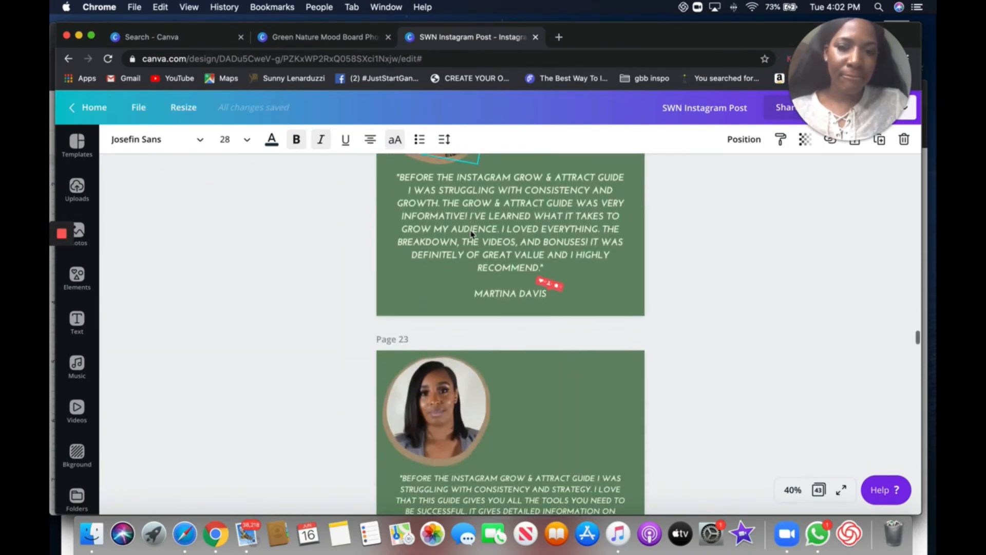
pyautogui.scroll(-20, 471, 234)
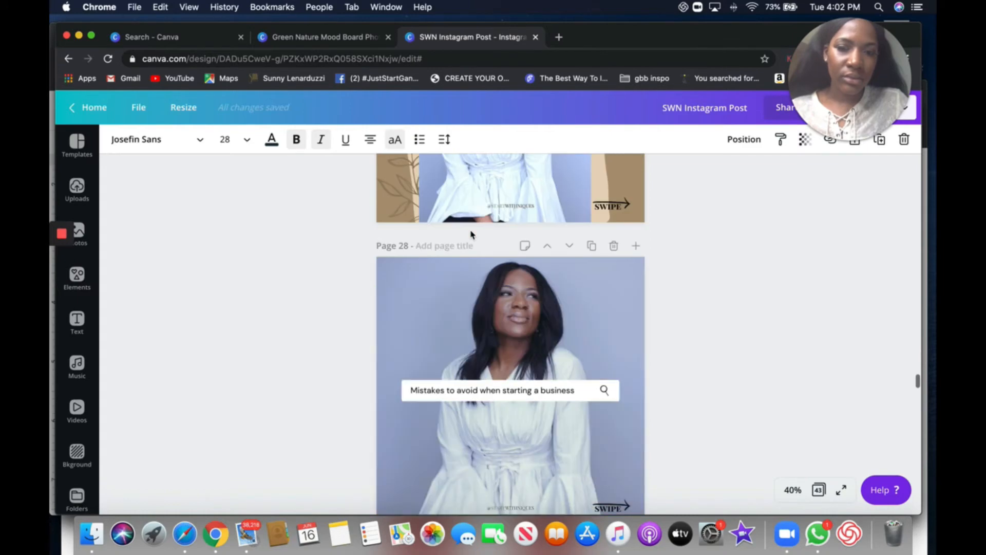
pyautogui.scroll(3, 471, 234)
pyautogui.click(619, 341)
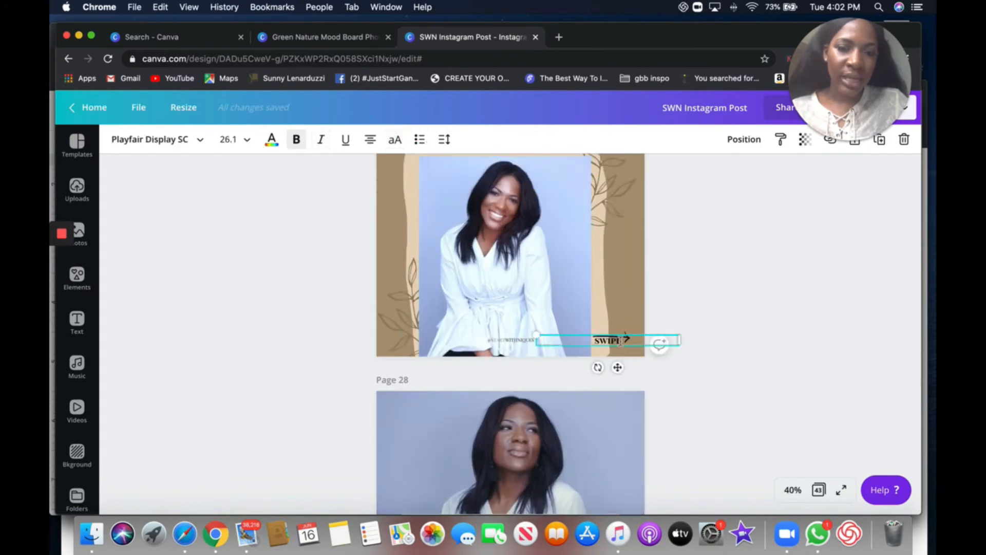
pyautogui.doubleClick(621, 341)
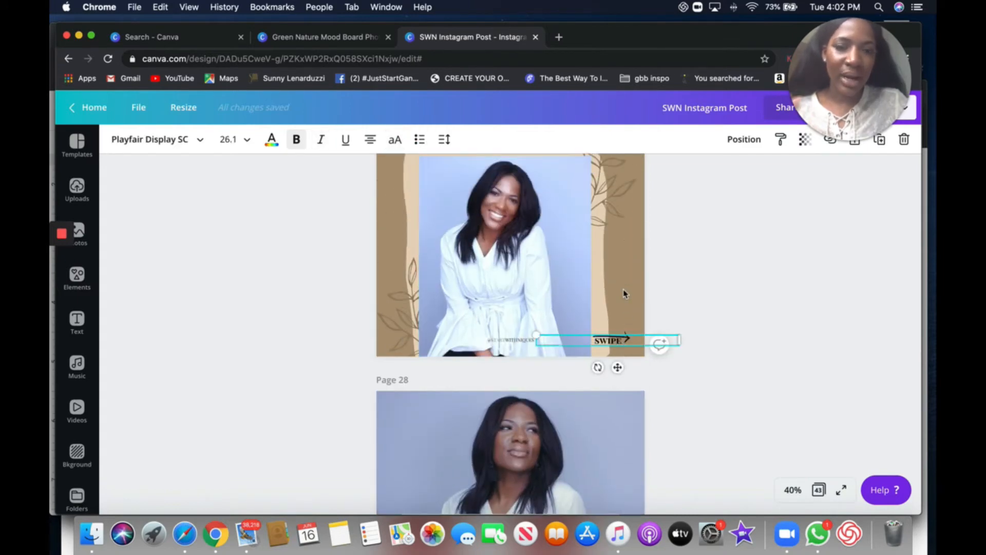
pyautogui.scroll(10, 623, 293)
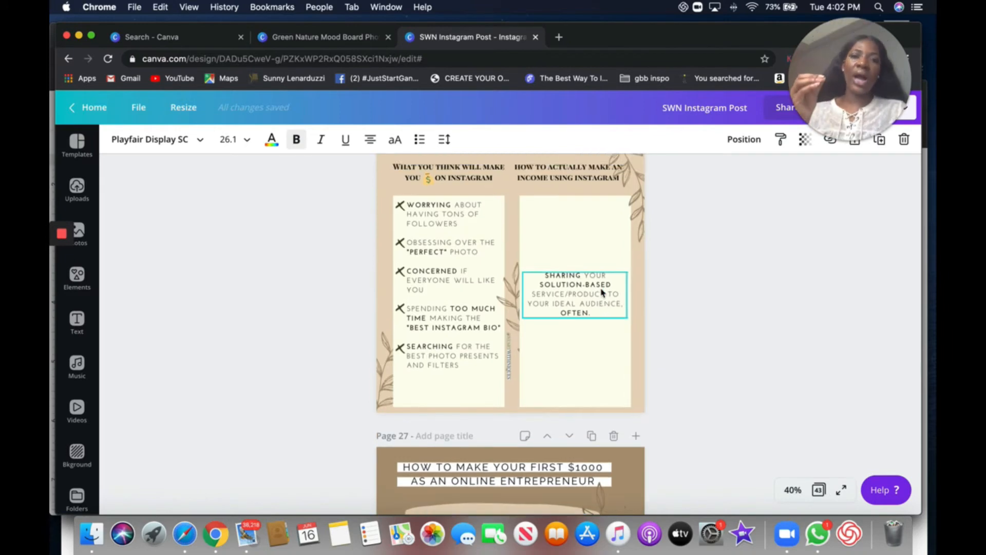
pyautogui.scroll(2, 564, 267)
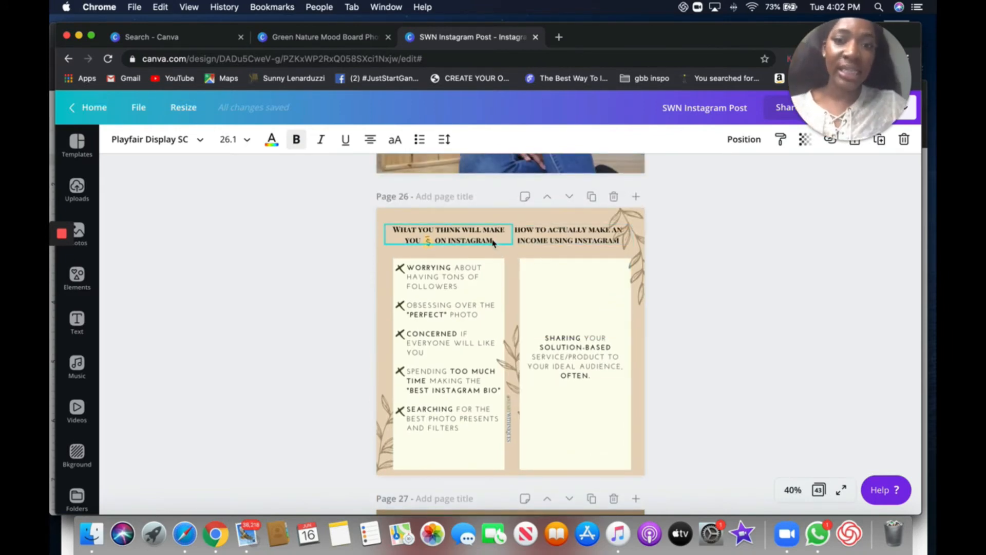
pyautogui.scroll(20, 466, 243)
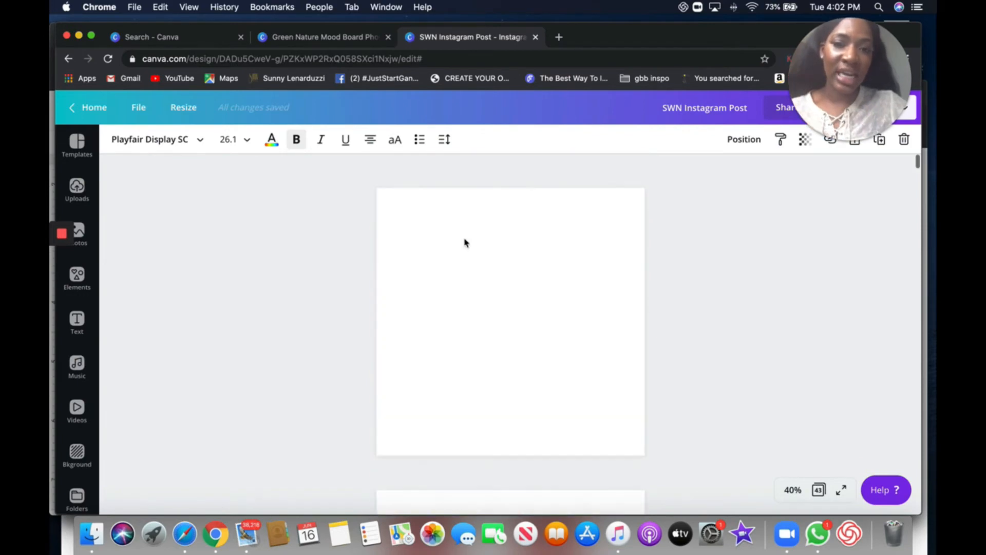
# - Compare the header fonts of the SWN post page with the three text lines of the mood board's title block
pyautogui.scroll(-20, 465, 238)
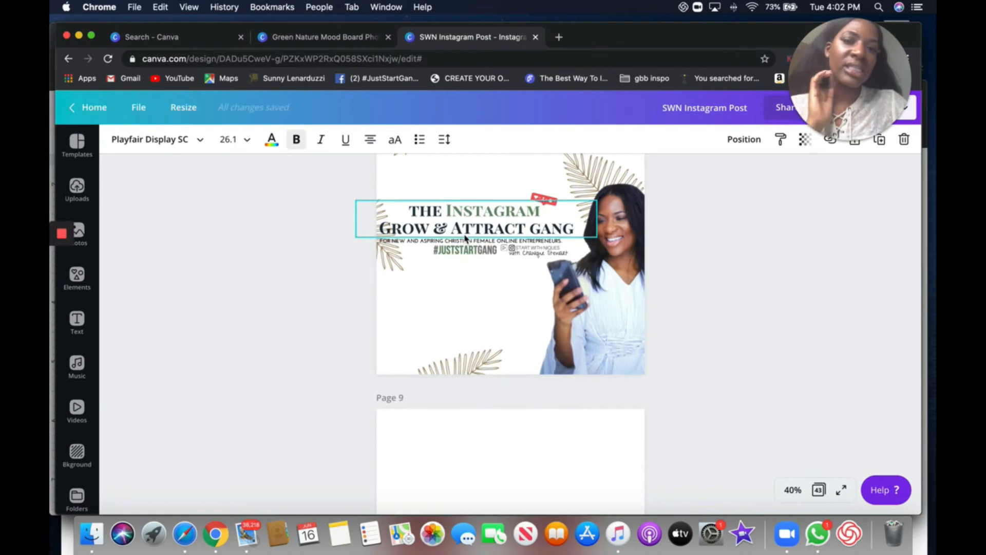
pyautogui.click(545, 255)
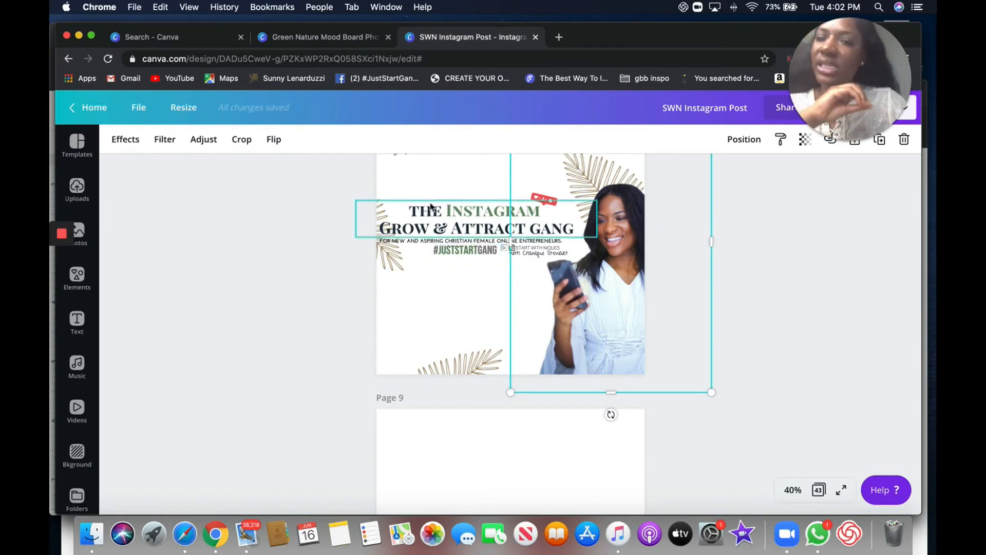
pyautogui.click(325, 46)
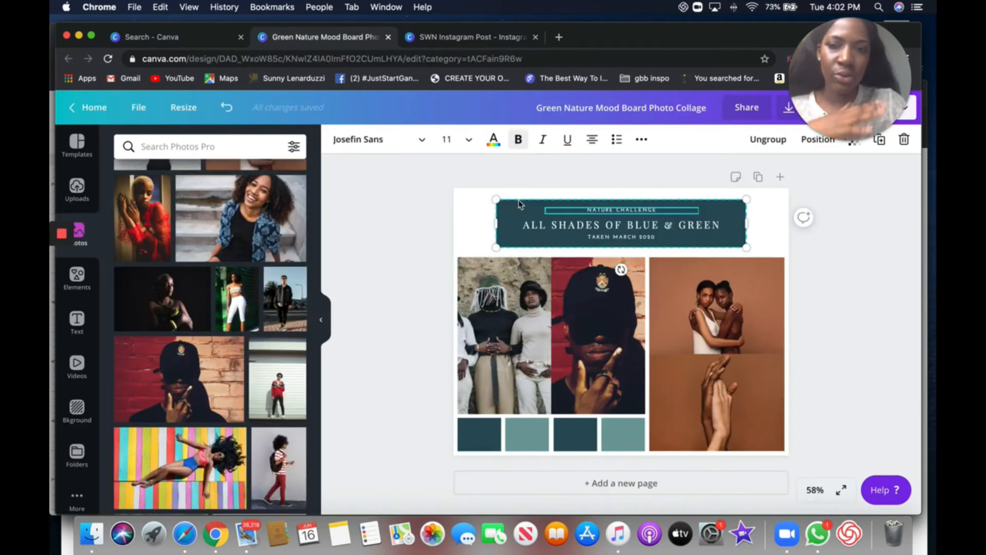
pyautogui.click(464, 224)
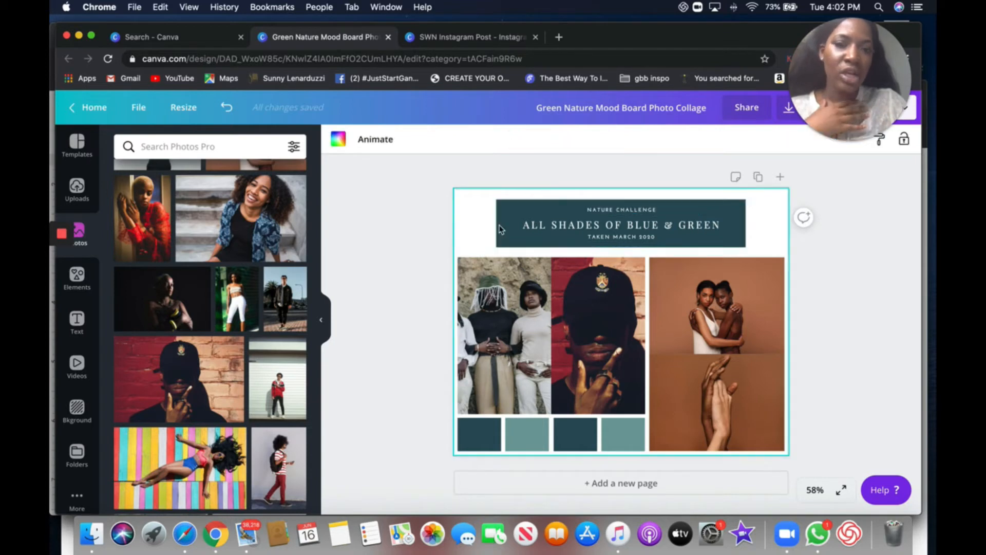
pyautogui.click(628, 212)
pyautogui.click(627, 226)
pyautogui.click(631, 238)
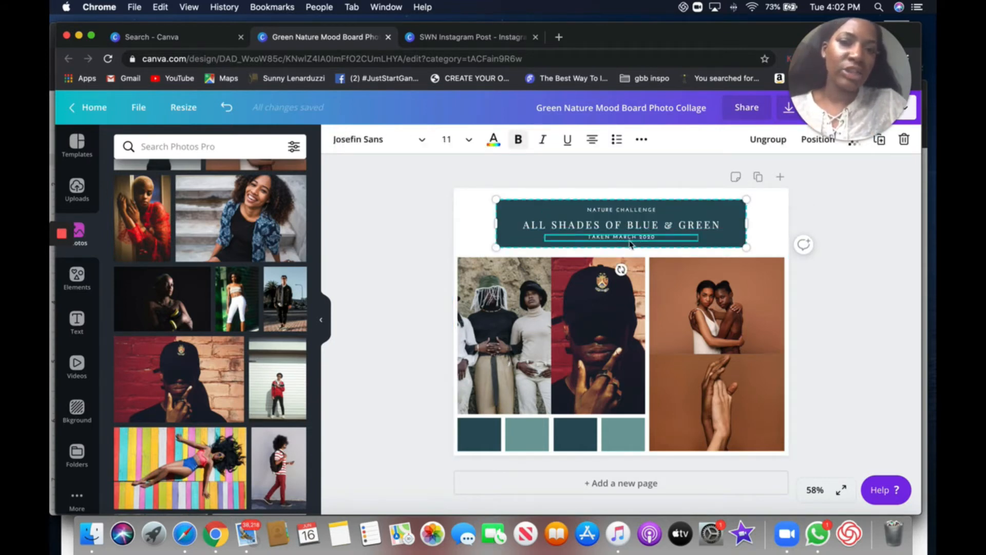
pyautogui.click(628, 212)
pyautogui.click(629, 227)
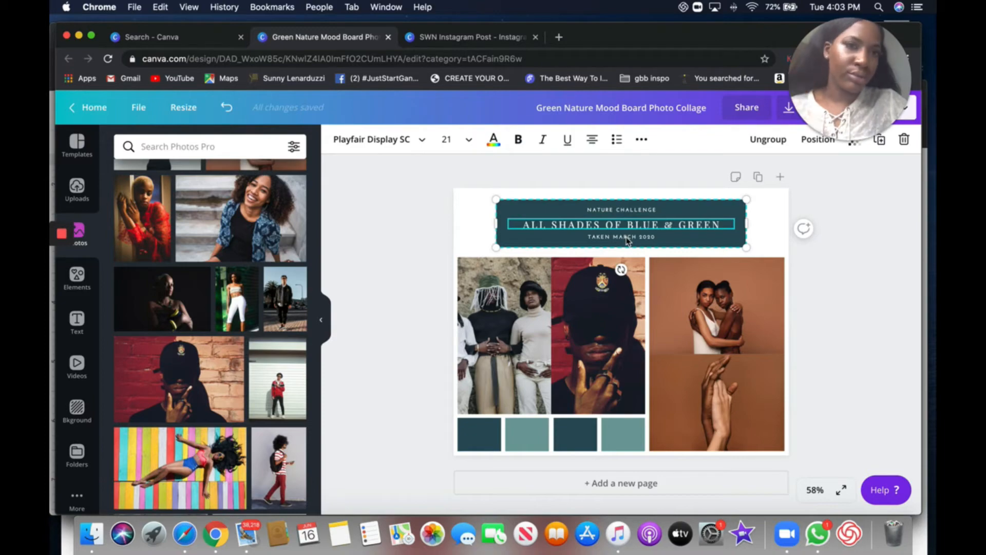
pyautogui.click(627, 239)
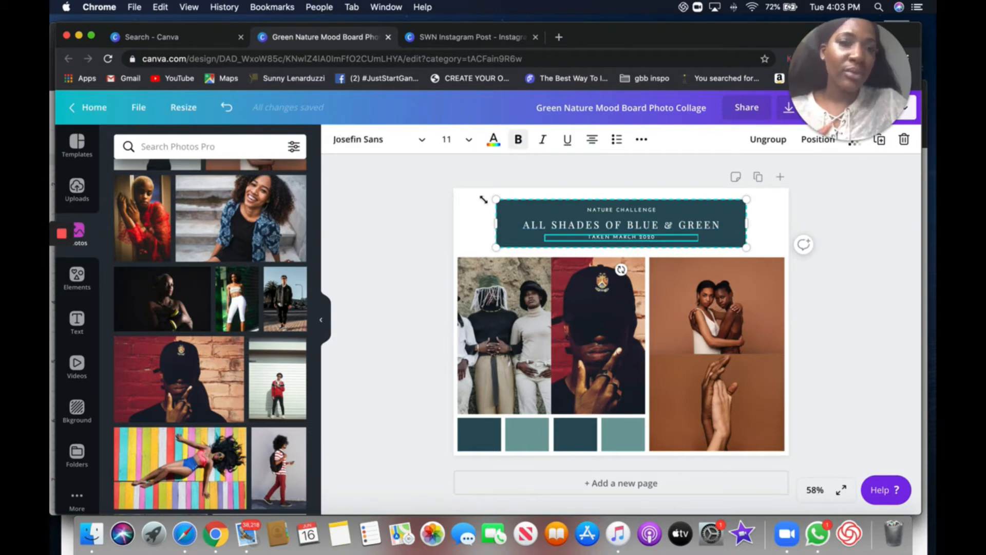
# - Scroll through the mood board photo collage template search results for other layouts
pyautogui.click(164, 34)
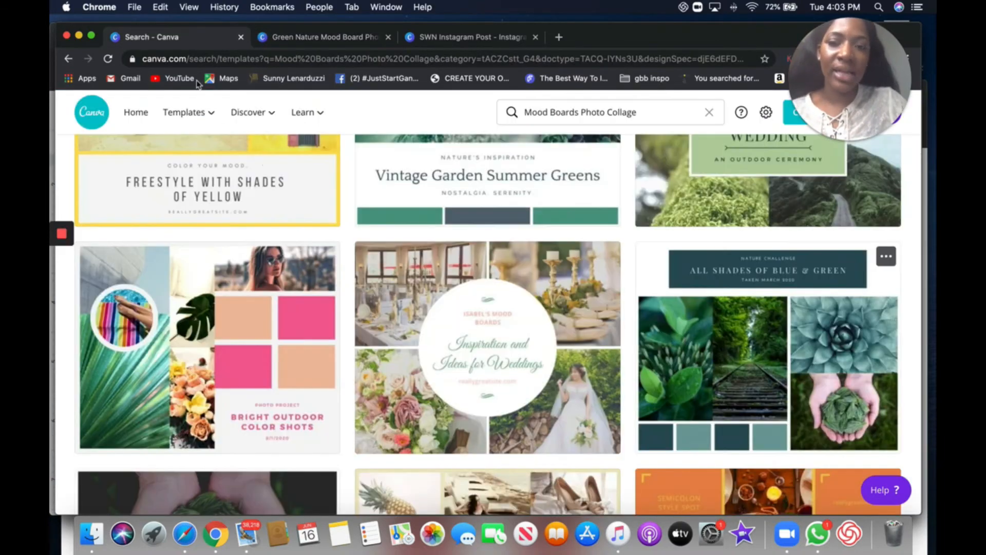
pyautogui.moveTo(184, 112)
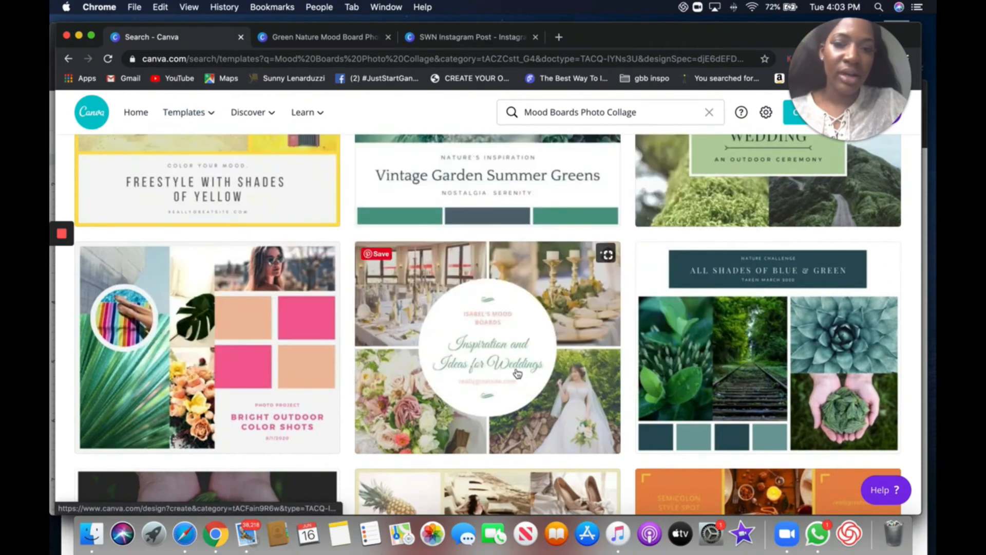
pyautogui.scroll(-5, 308, 426)
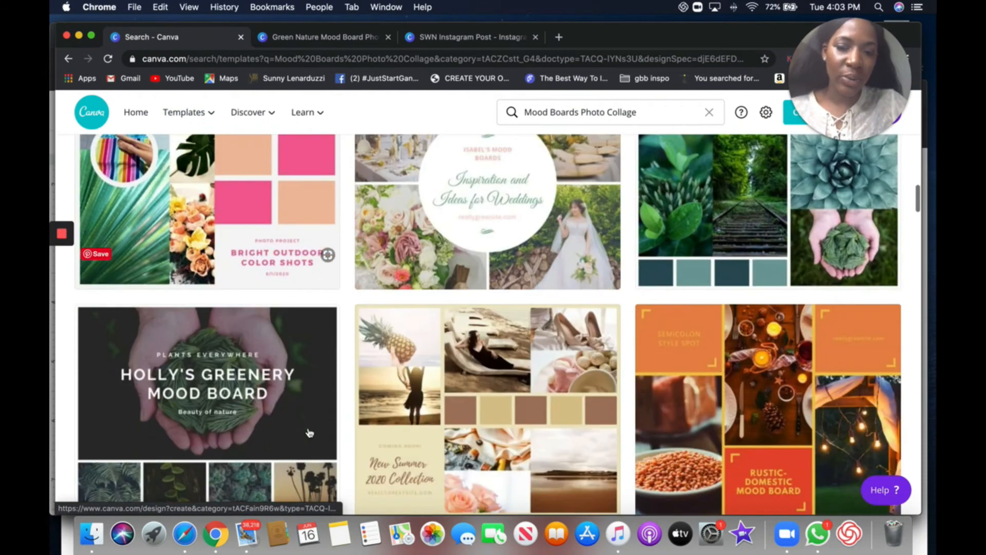
pyautogui.scroll(-6, 206, 388)
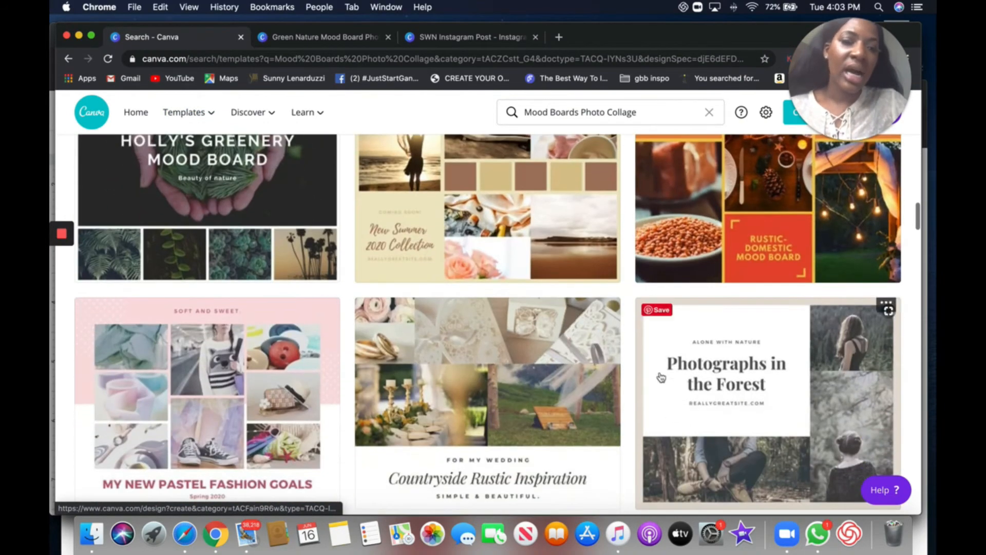
pyautogui.scroll(-15, 365, 462)
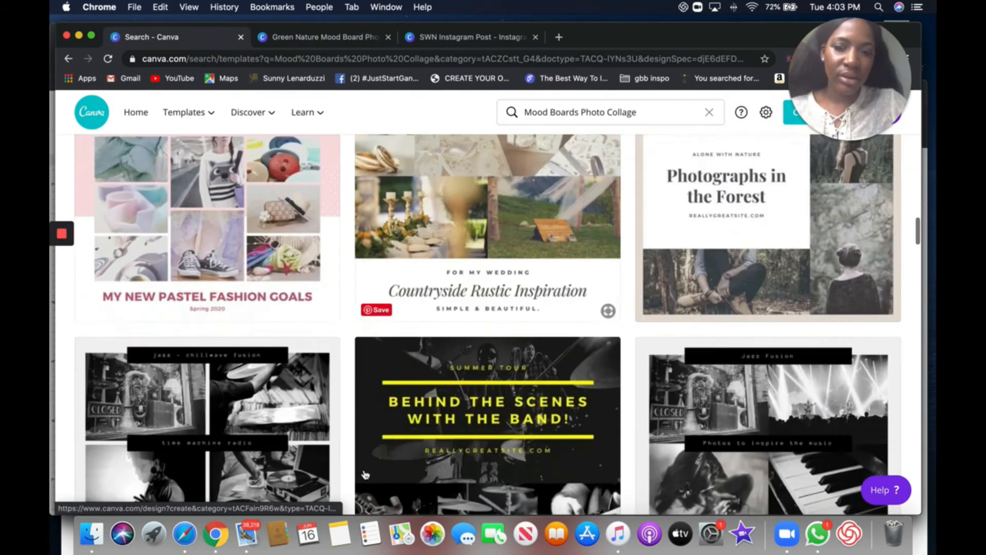
pyautogui.scroll(-3, 365, 462)
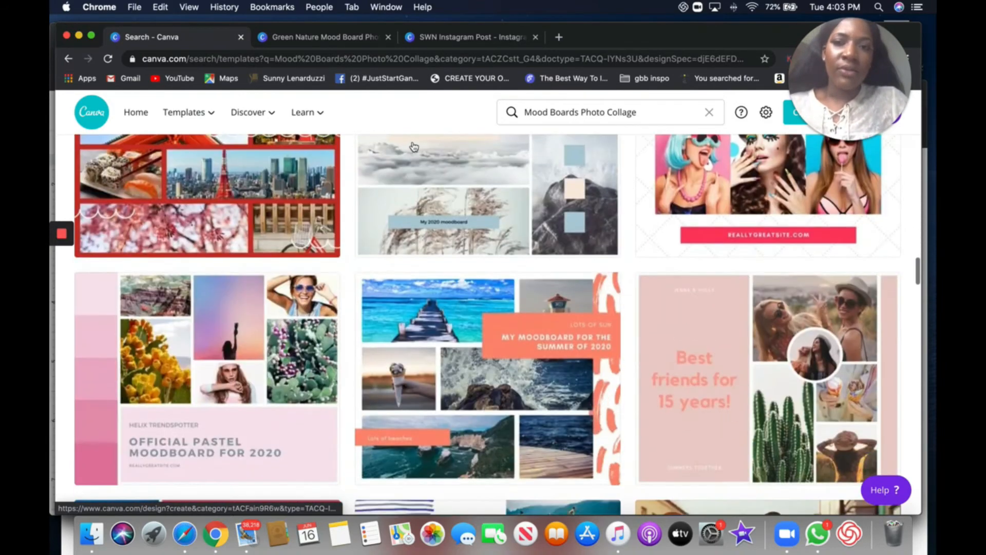
pyautogui.click(429, 39)
pyautogui.click(361, 40)
# - Check the fonts of the title block's text lines once more
pyautogui.click(574, 205)
pyautogui.click(598, 227)
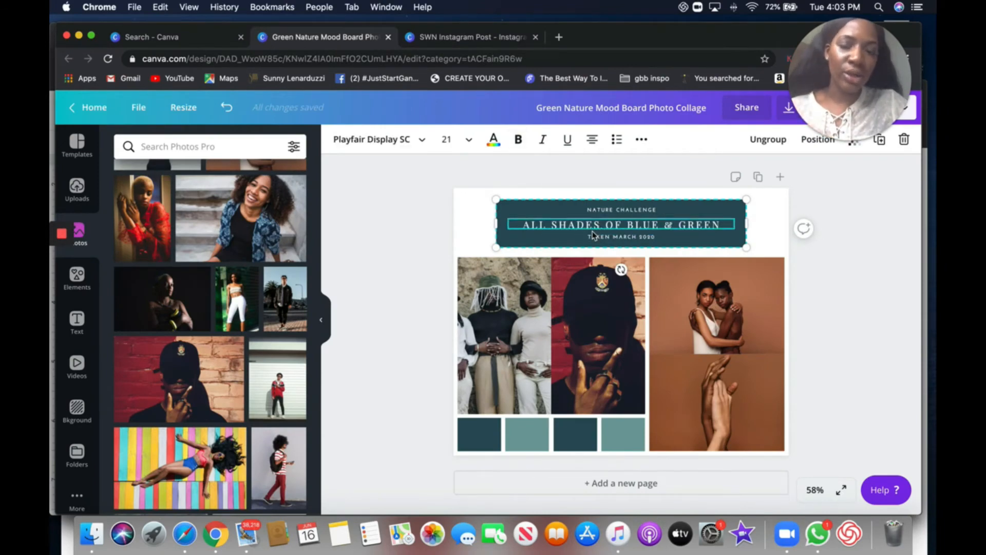
pyautogui.click(601, 215)
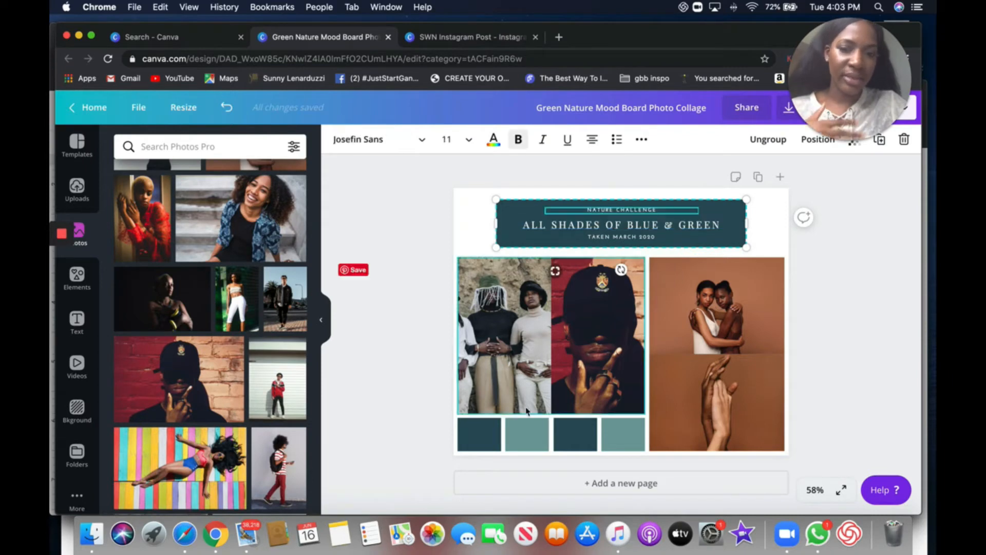
# - Recolor the four swatches beneath the photos with photo colors: light beige, dark brown, light tan and taupe
pyautogui.click(481, 438)
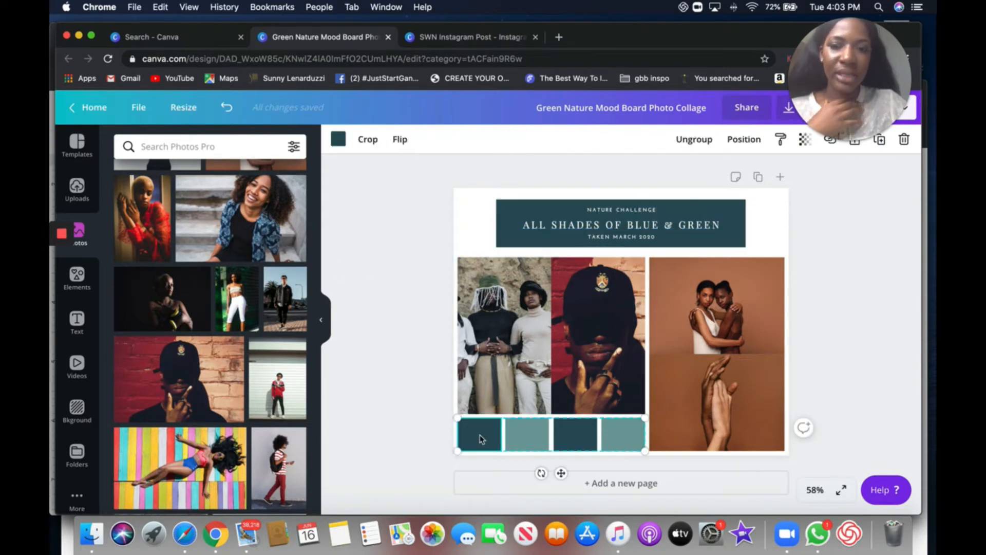
pyautogui.click(337, 138)
pyautogui.scroll(-1, 242, 364)
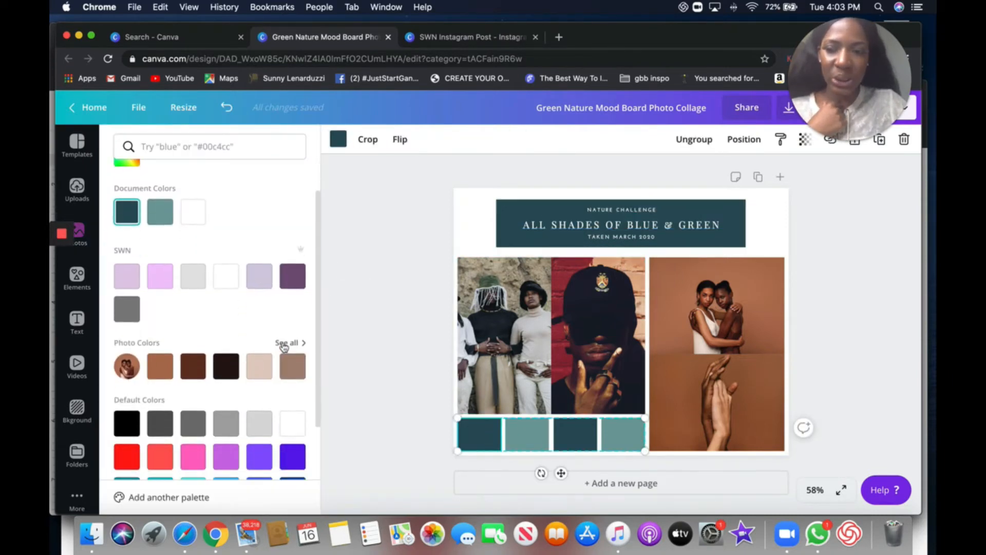
pyautogui.click(284, 342)
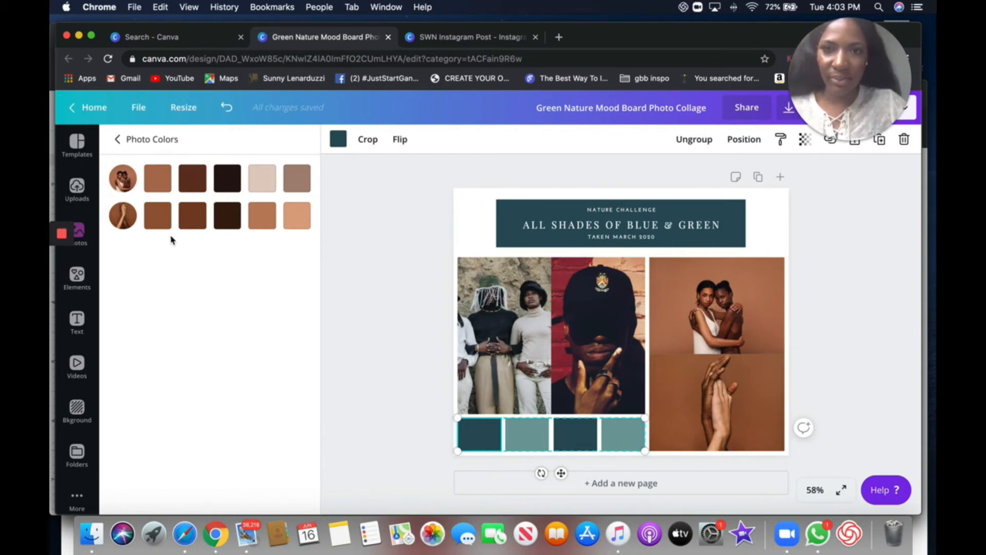
pyautogui.click(262, 178)
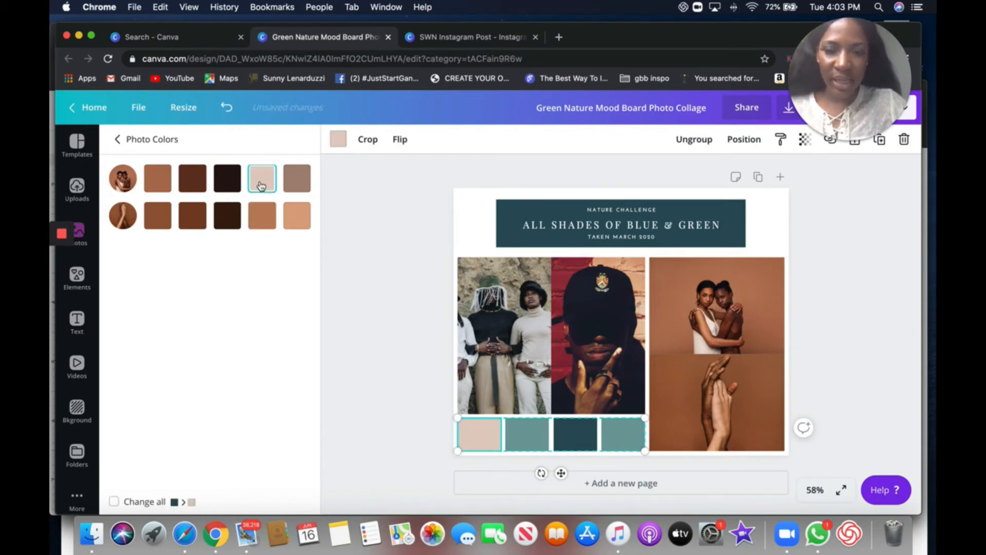
pyautogui.click(538, 445)
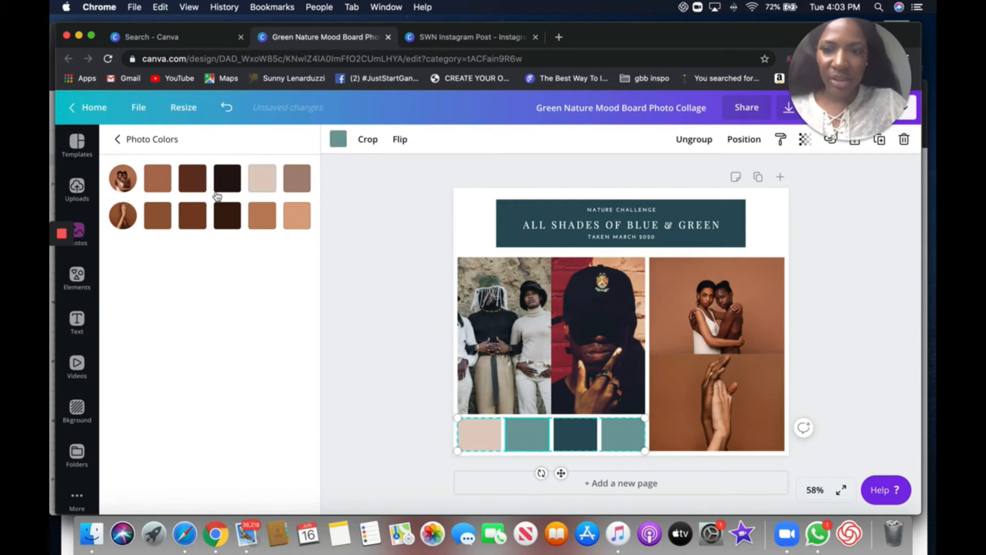
pyautogui.click(227, 178)
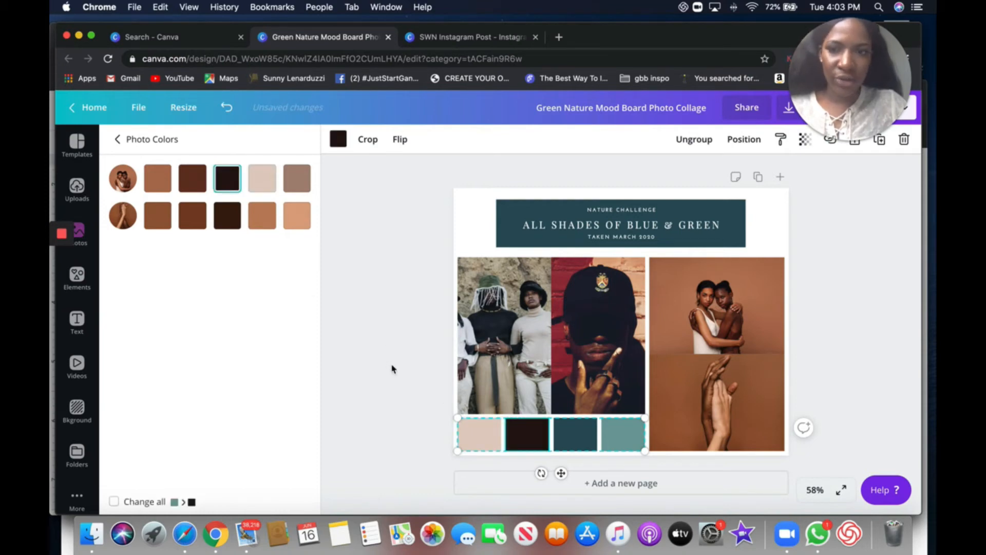
pyautogui.click(595, 437)
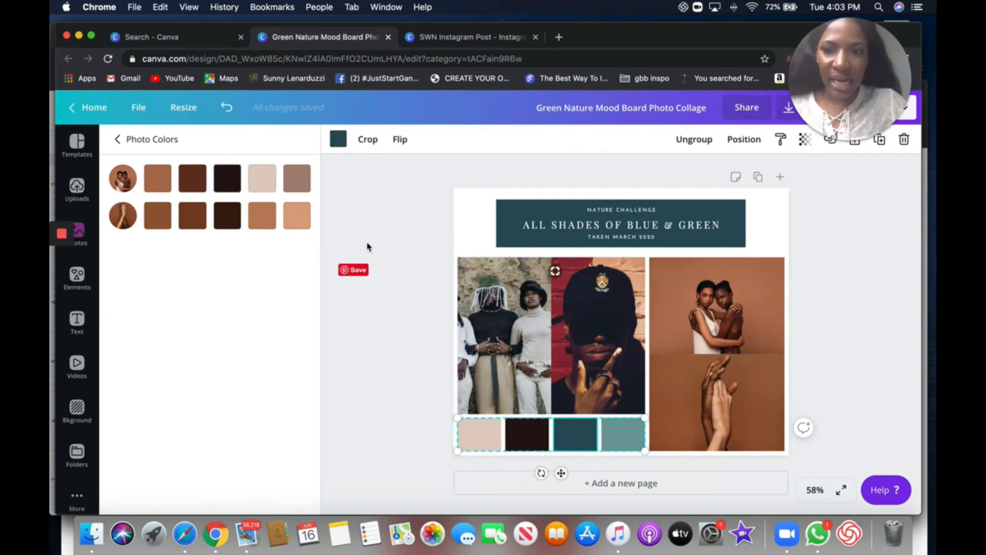
pyautogui.click(301, 218)
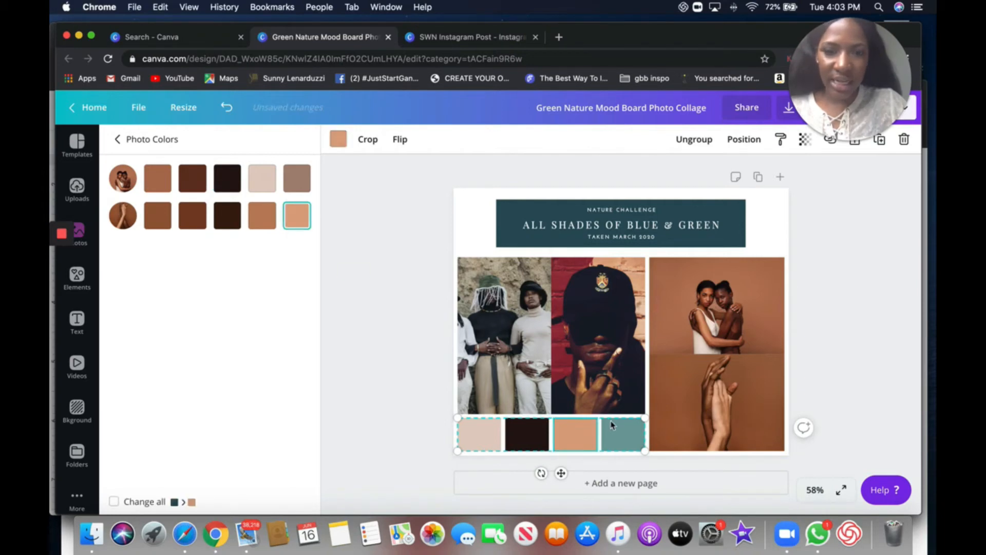
pyautogui.click(298, 184)
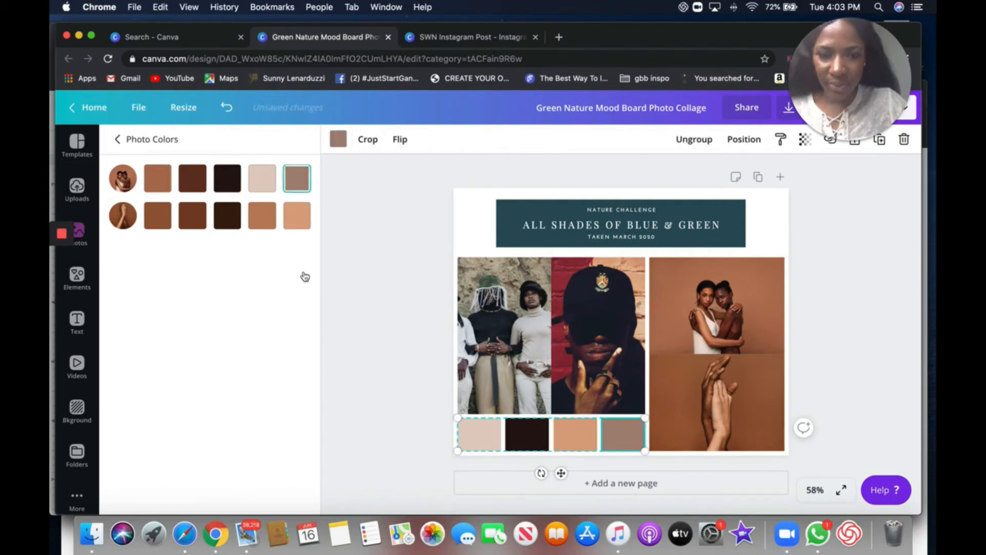
pyautogui.click(381, 440)
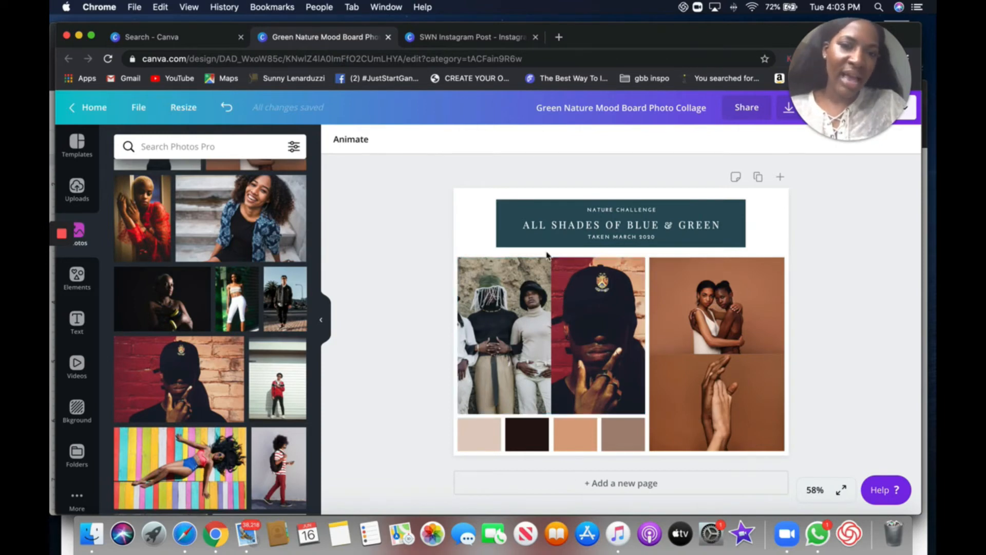
# - Switch to the SWN Instagram Post and examine the swatch colors and header text of its first page
pyautogui.click(516, 212)
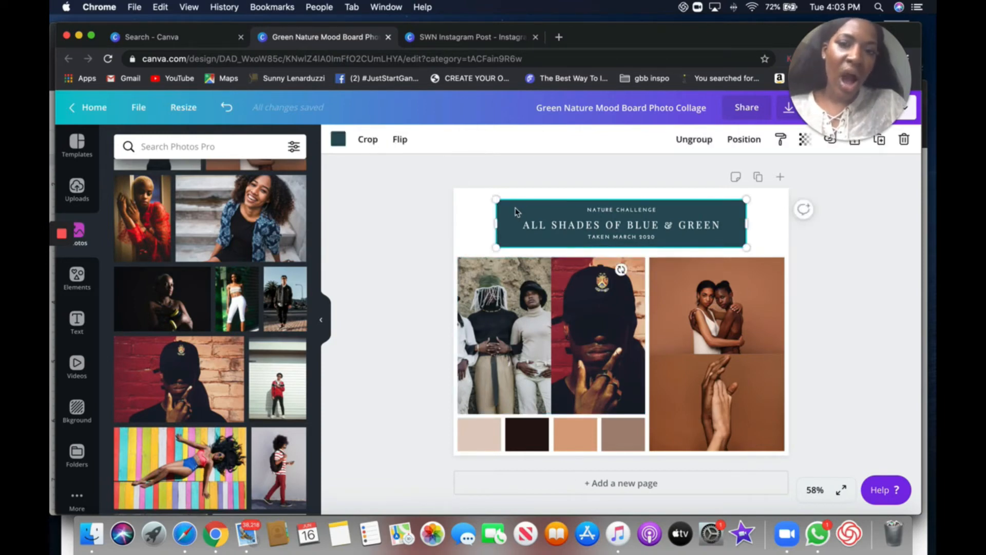
pyautogui.click(459, 37)
pyautogui.scroll(10, 497, 288)
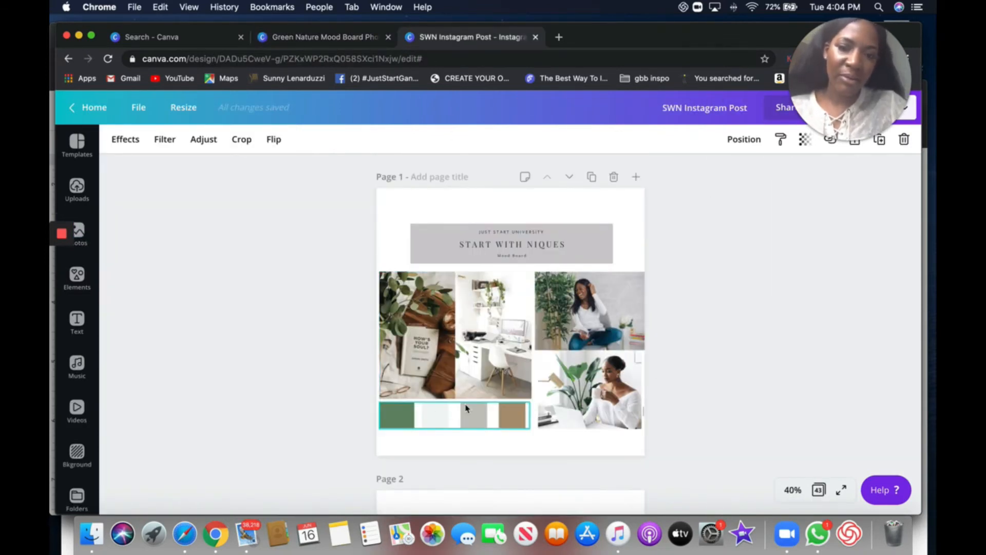
pyautogui.click(439, 243)
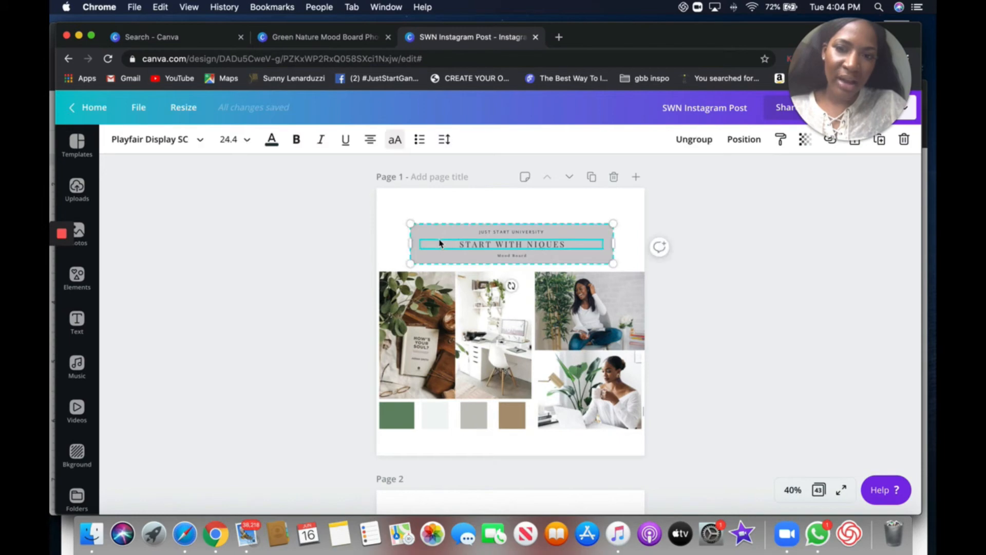
pyautogui.click(475, 419)
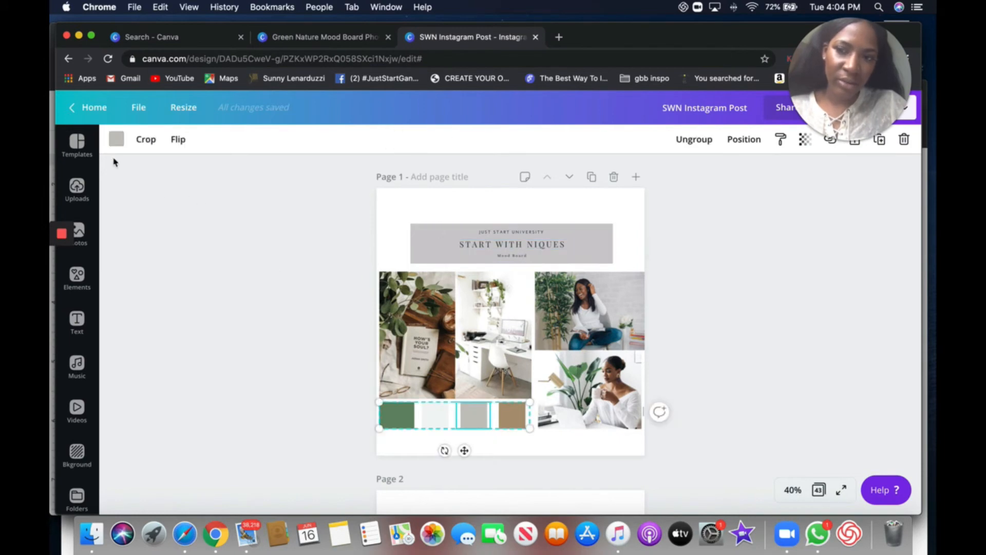
pyautogui.click(116, 139)
pyautogui.click(538, 235)
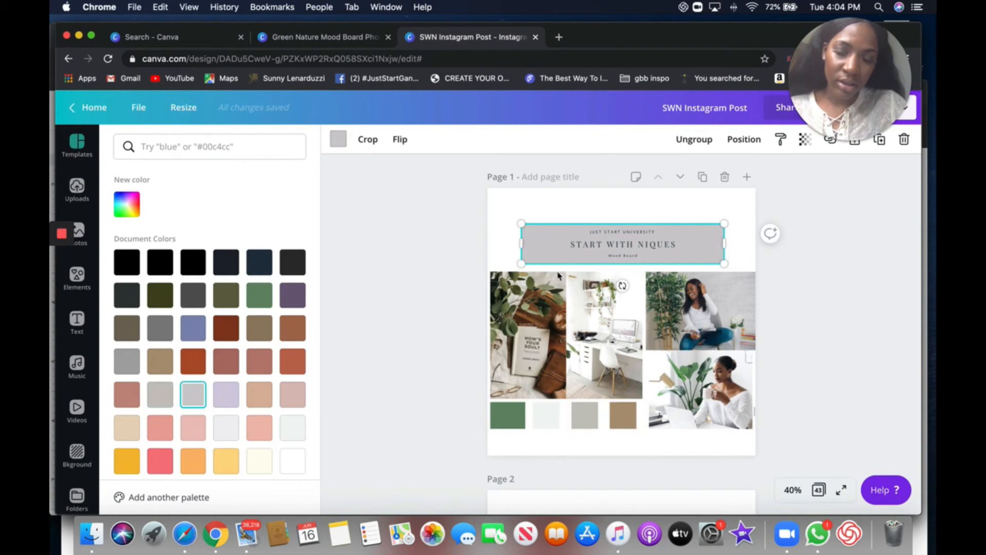
pyautogui.click(593, 418)
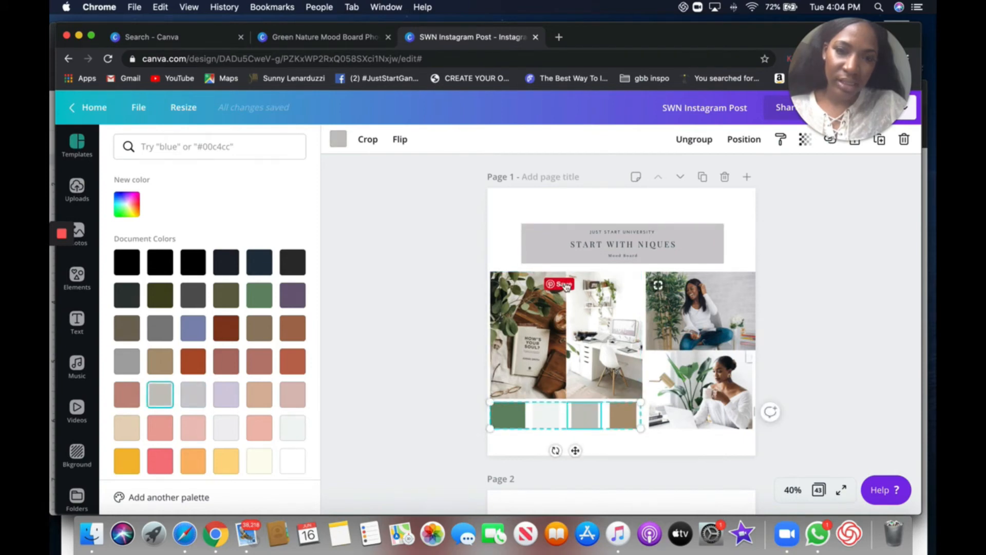
pyautogui.click(338, 140)
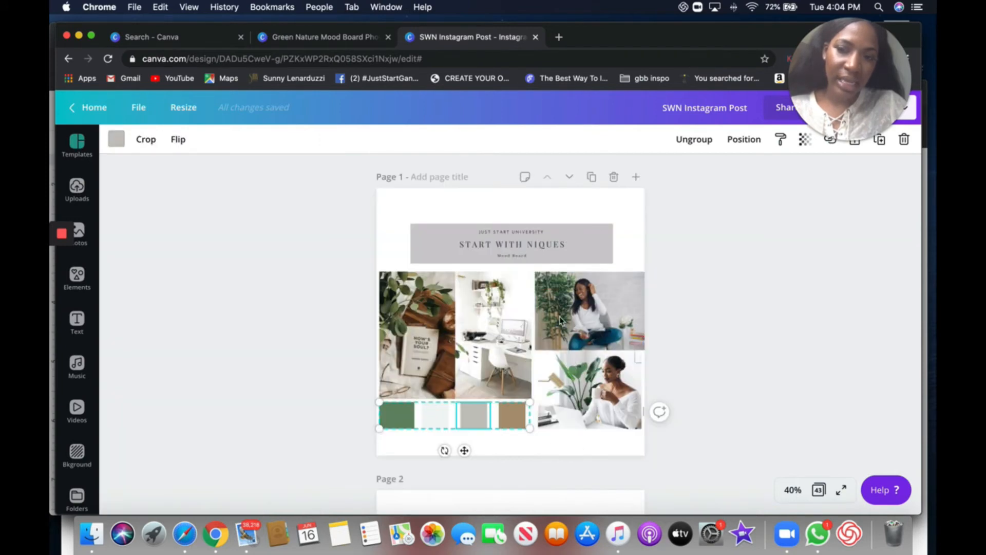
pyautogui.click(425, 248)
pyautogui.click(478, 422)
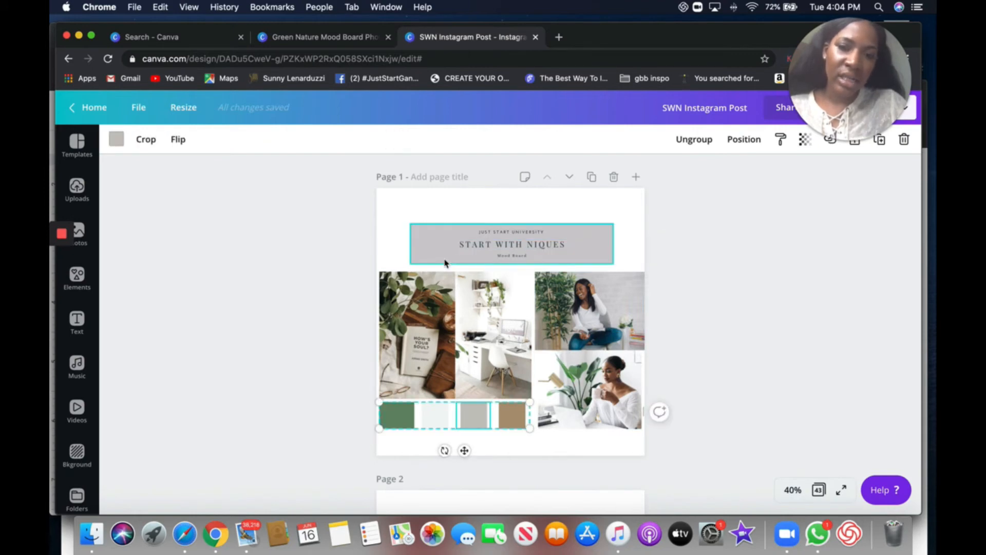
pyautogui.click(493, 248)
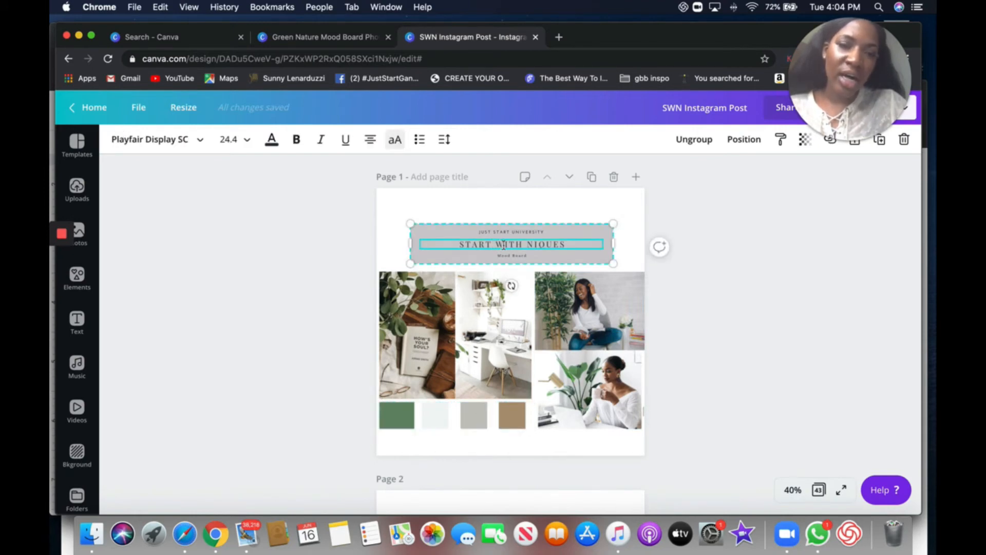
pyautogui.doubleClick(503, 245)
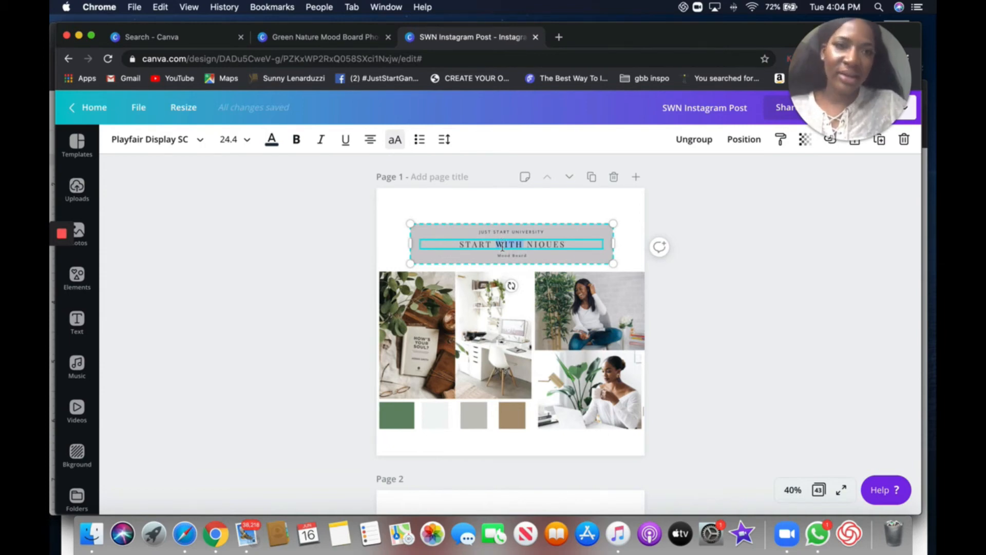
# - Switch back to the Green Nature Mood Board Photo Collage design and select its title block
pyautogui.click(478, 243)
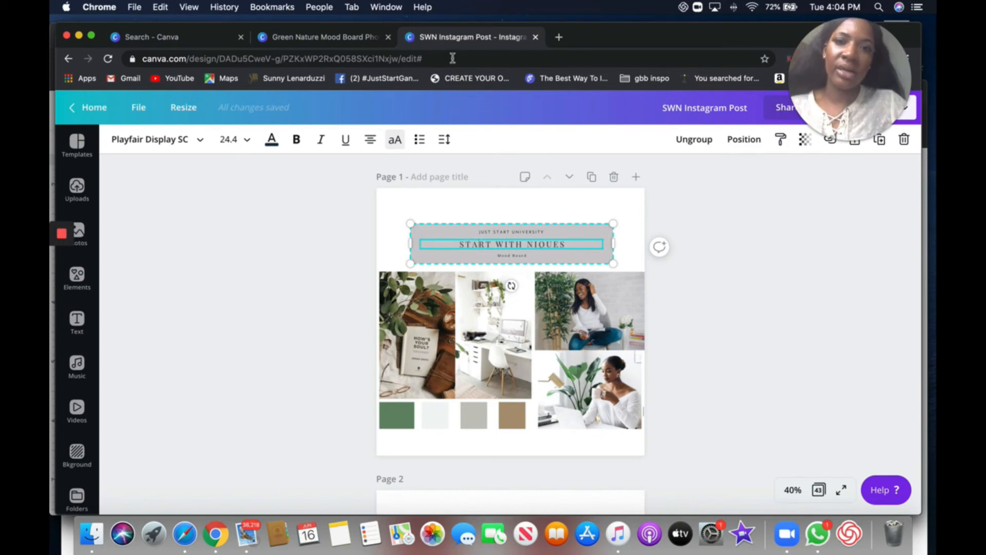
pyautogui.click(348, 37)
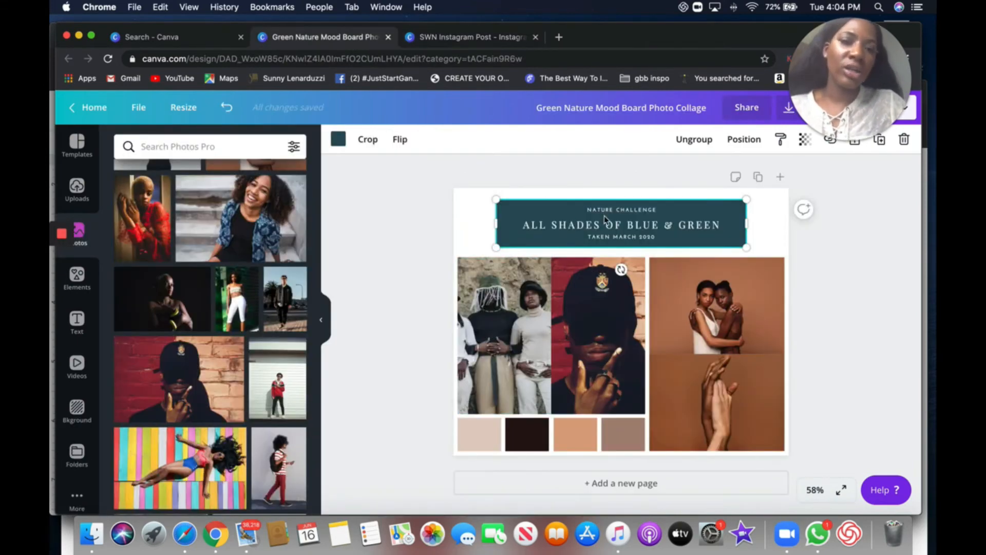
pyautogui.doubleClick(521, 210)
pyautogui.press('Escape')
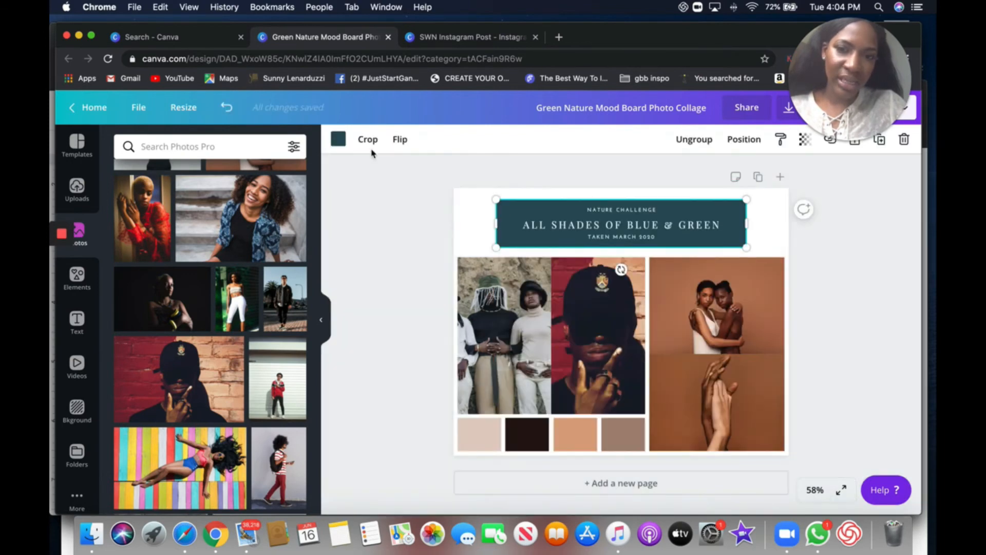
# - Recolor the title block's background with a custom burgundy red, #9f334a
pyautogui.click(338, 138)
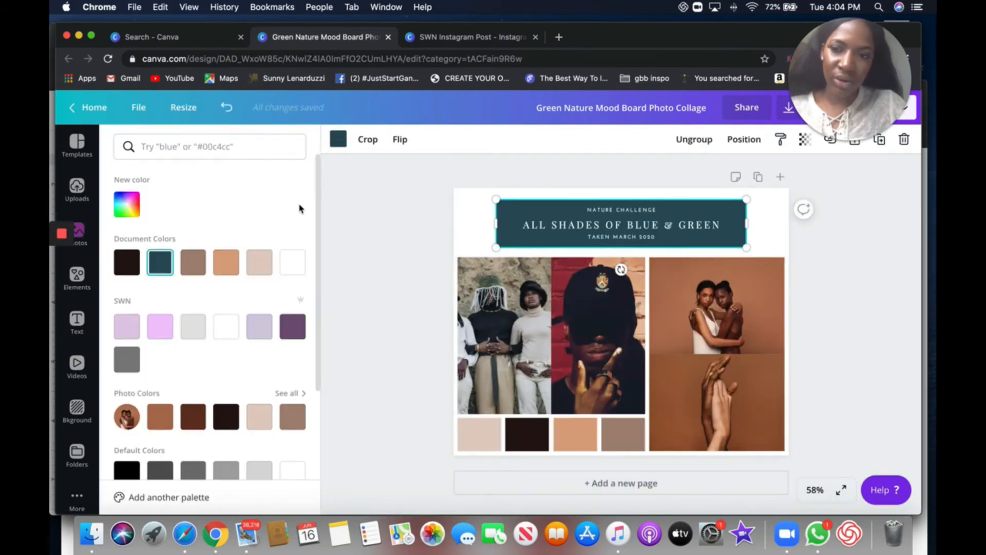
pyautogui.click(133, 217)
pyautogui.moveTo(218, 310); pyautogui.dragTo(277, 315)
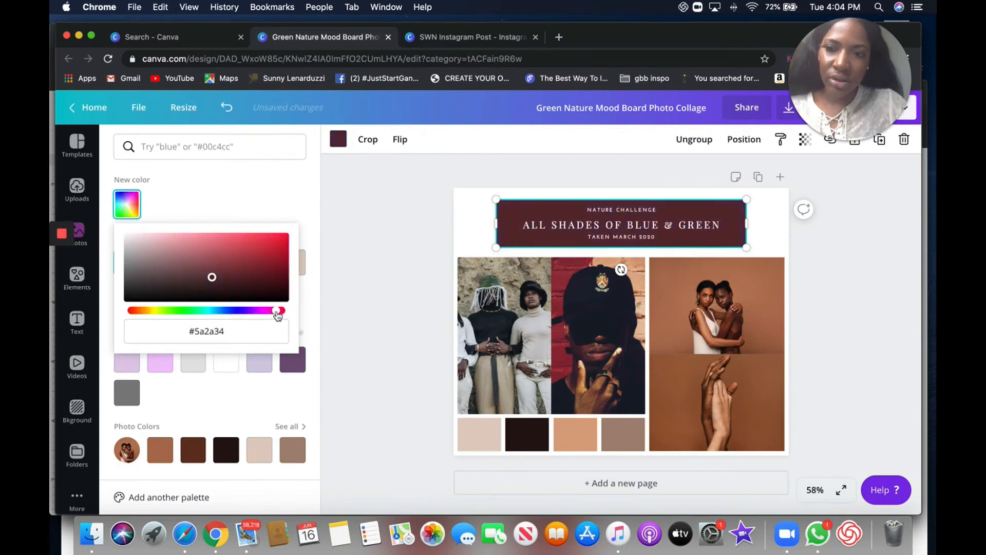
pyautogui.click(336, 239)
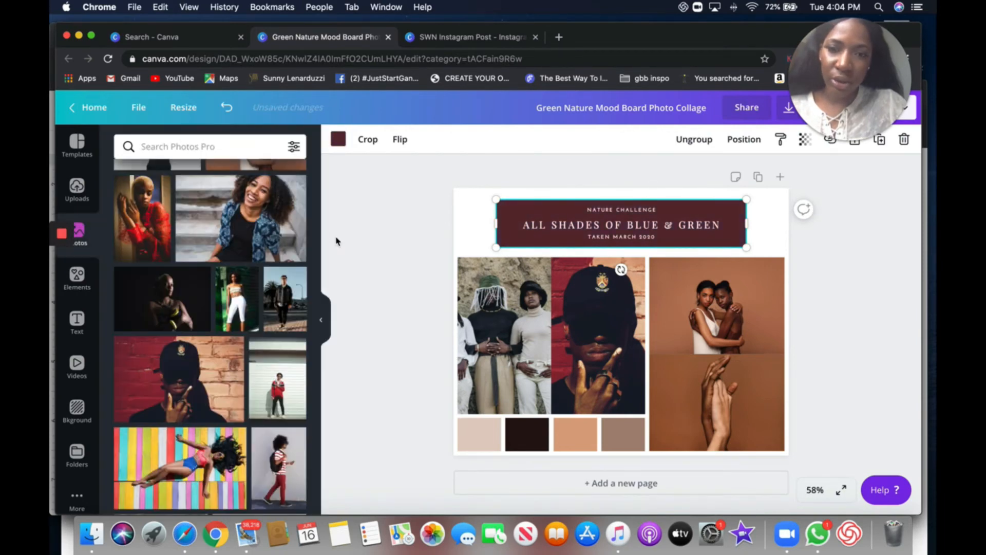
pyautogui.click(338, 139)
pyautogui.click(133, 212)
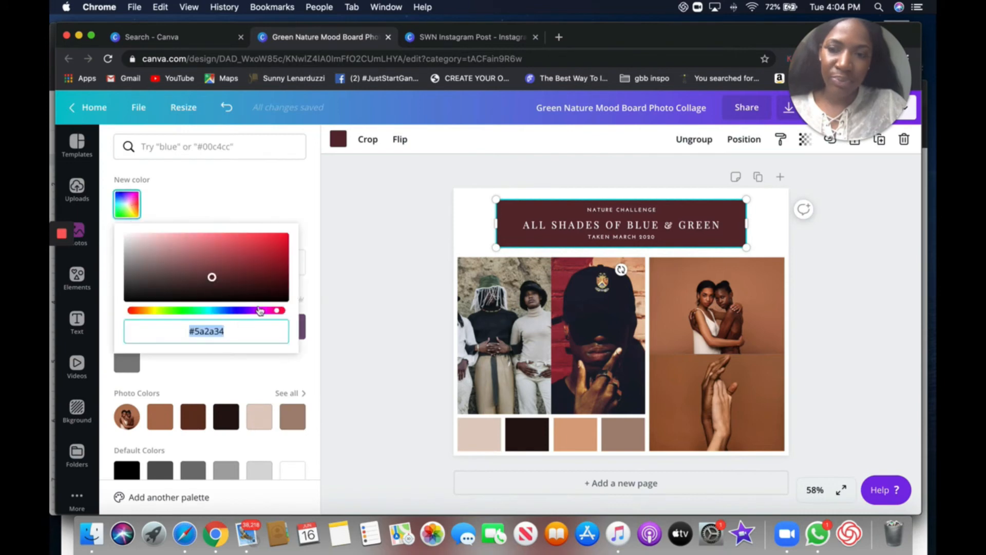
pyautogui.click(207, 262)
pyautogui.moveTo(207, 262); pyautogui.dragTo(253, 193)
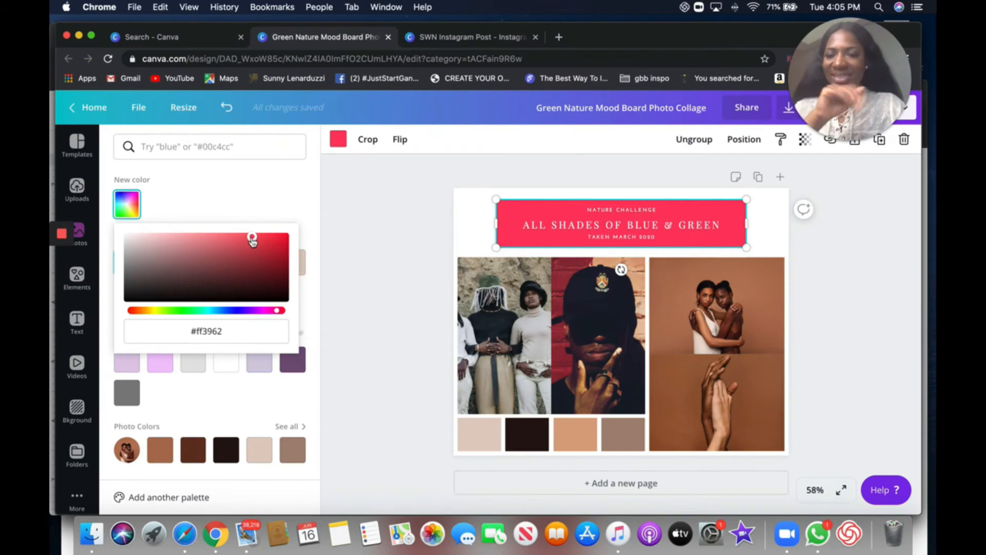
pyautogui.moveTo(251, 236); pyautogui.dragTo(239, 267)
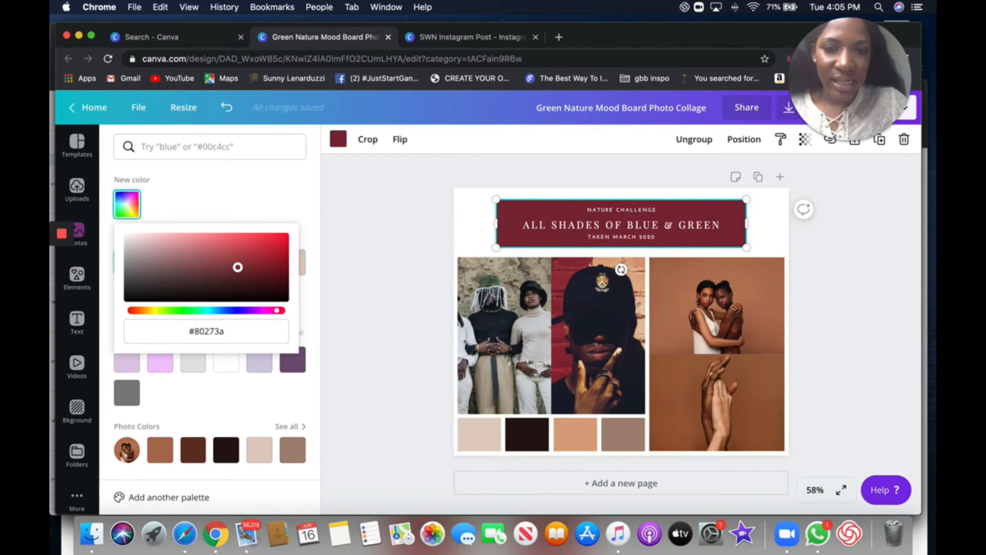
pyautogui.moveTo(238, 267); pyautogui.dragTo(235, 259)
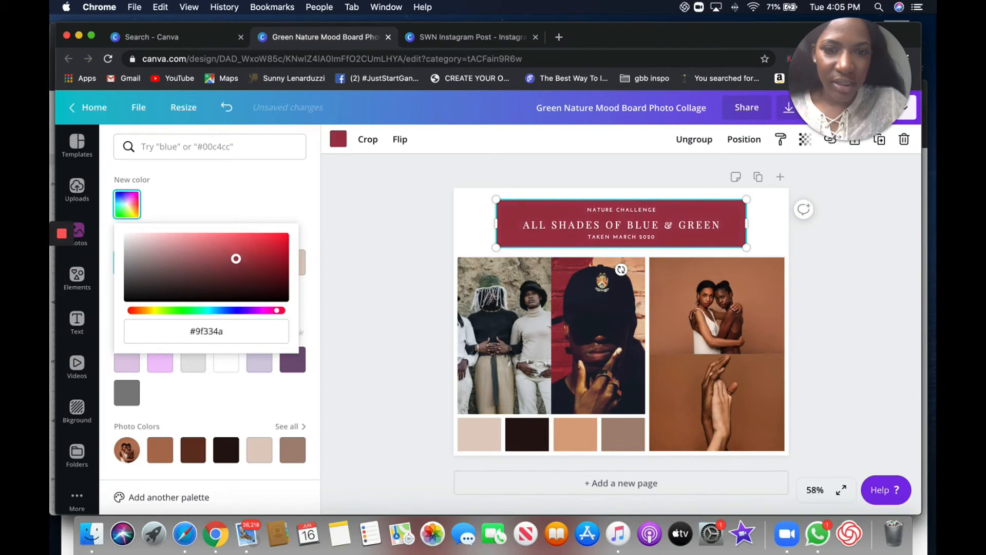
pyautogui.click(474, 239)
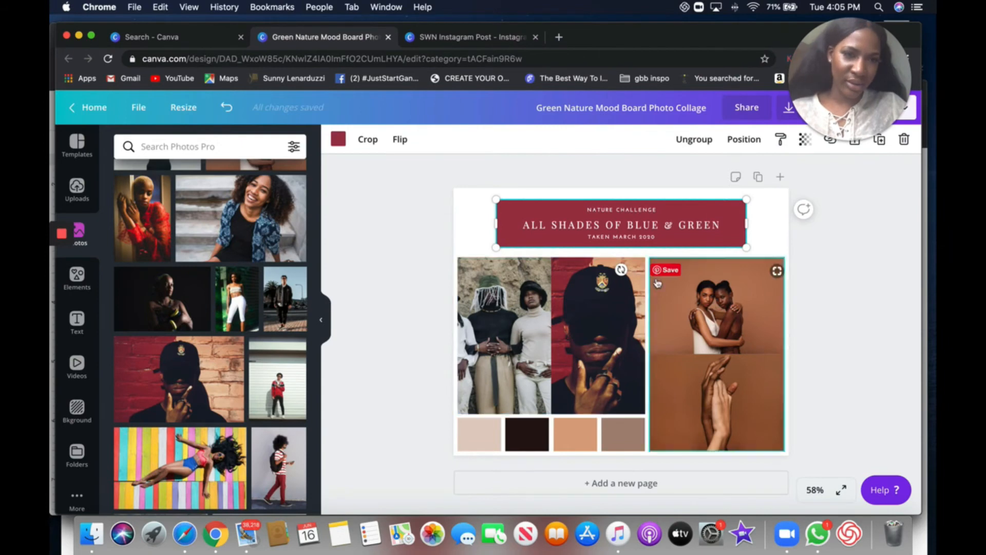
# - Inspect the font of the title block's main heading line in the font list
pyautogui.click(601, 226)
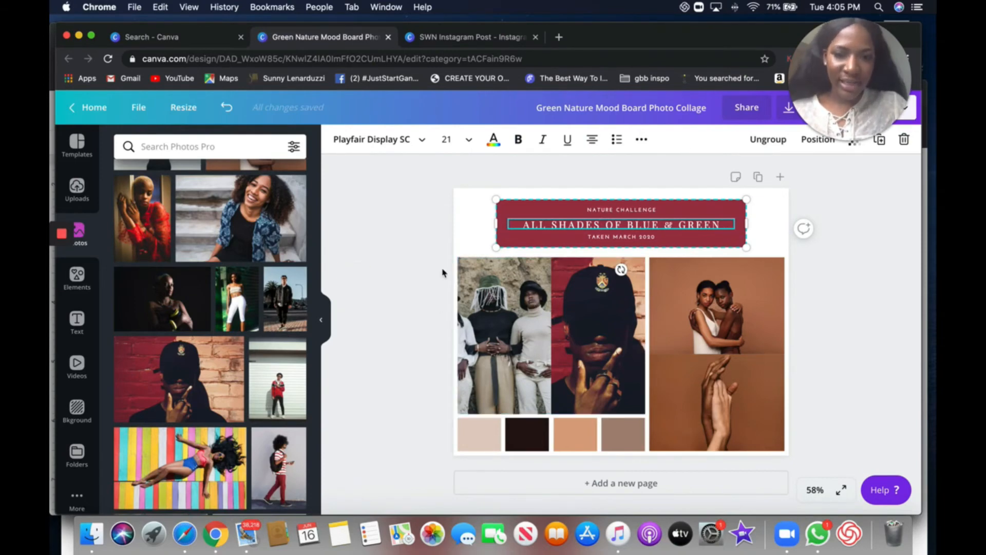
pyautogui.click(466, 239)
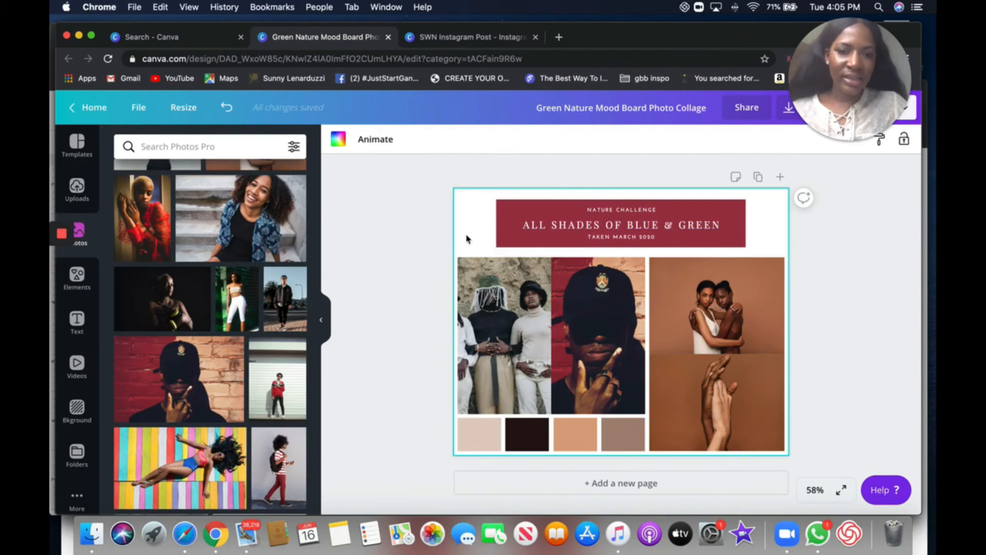
pyautogui.click(866, 225)
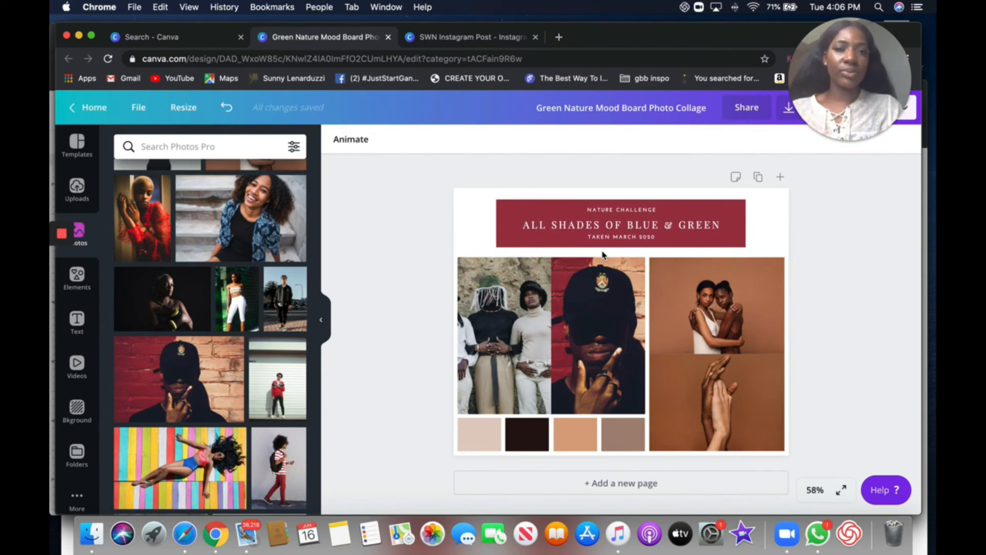
pyautogui.click(616, 224)
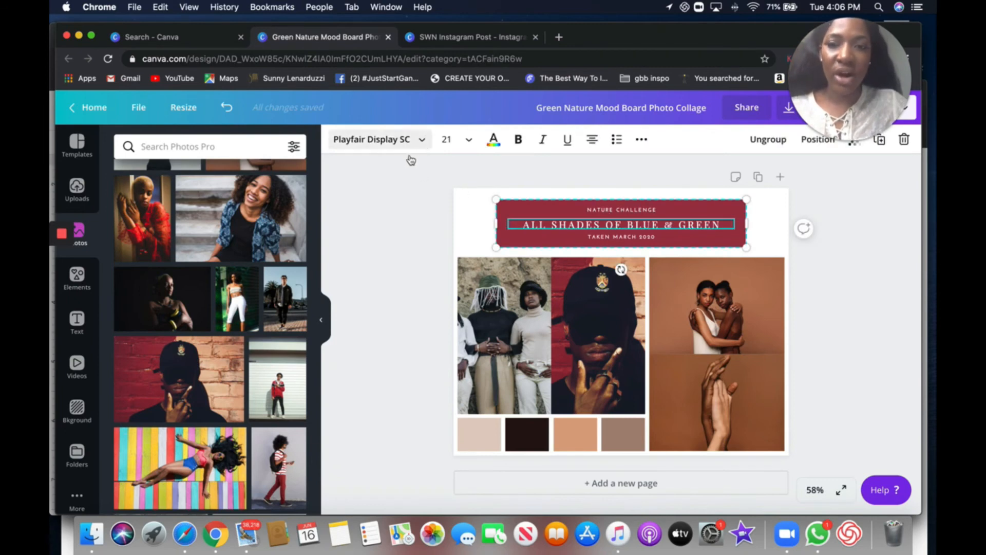
pyautogui.click(421, 139)
pyautogui.click(421, 144)
pyautogui.click(421, 142)
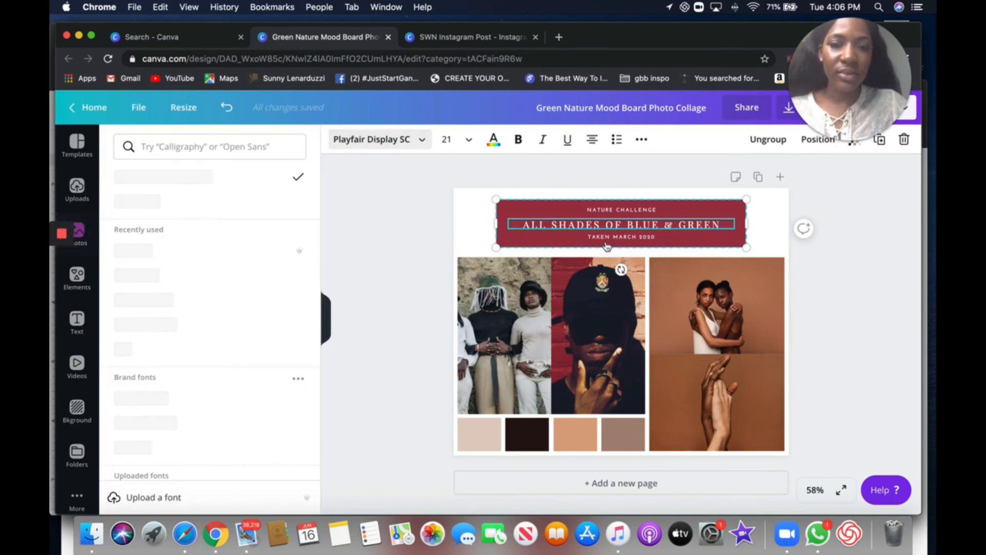
# - Try the Jonathan script font on the date line beneath the heading and undo it
pyautogui.click(614, 239)
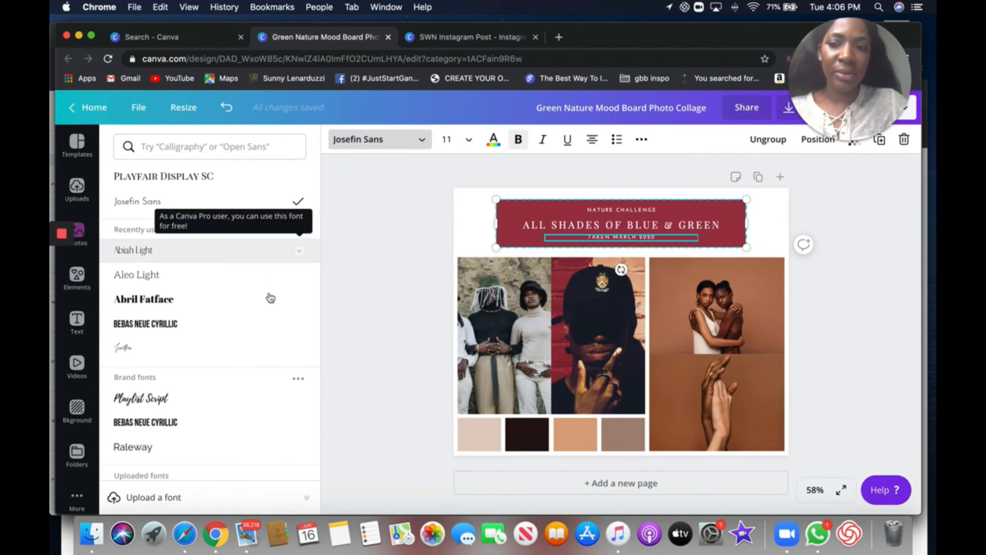
pyautogui.click(261, 344)
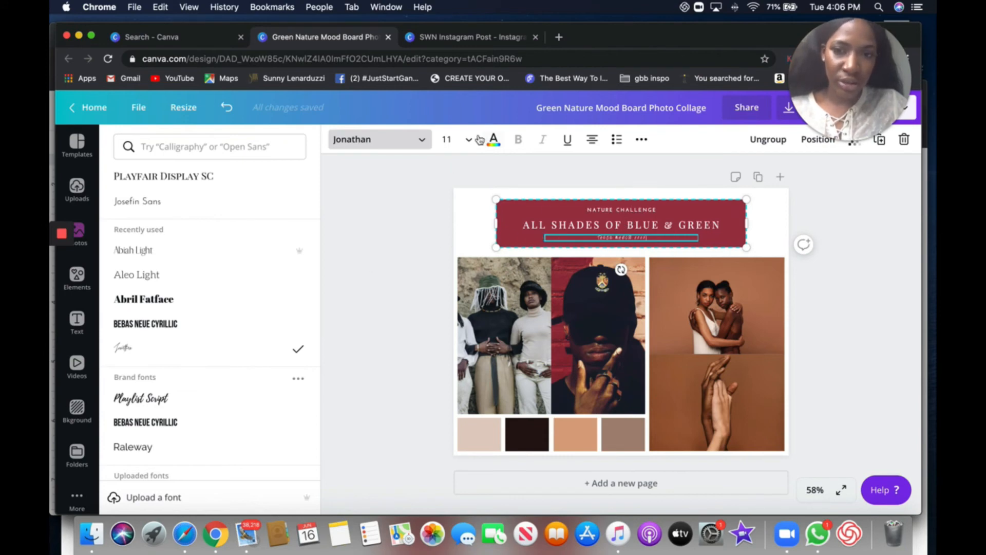
pyautogui.click(225, 108)
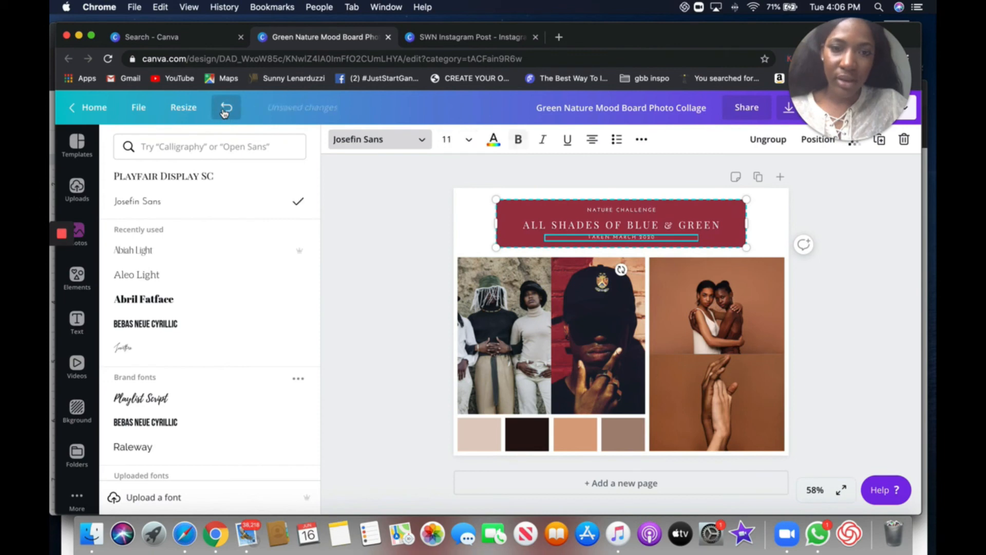
pyautogui.click(426, 220)
pyautogui.click(835, 221)
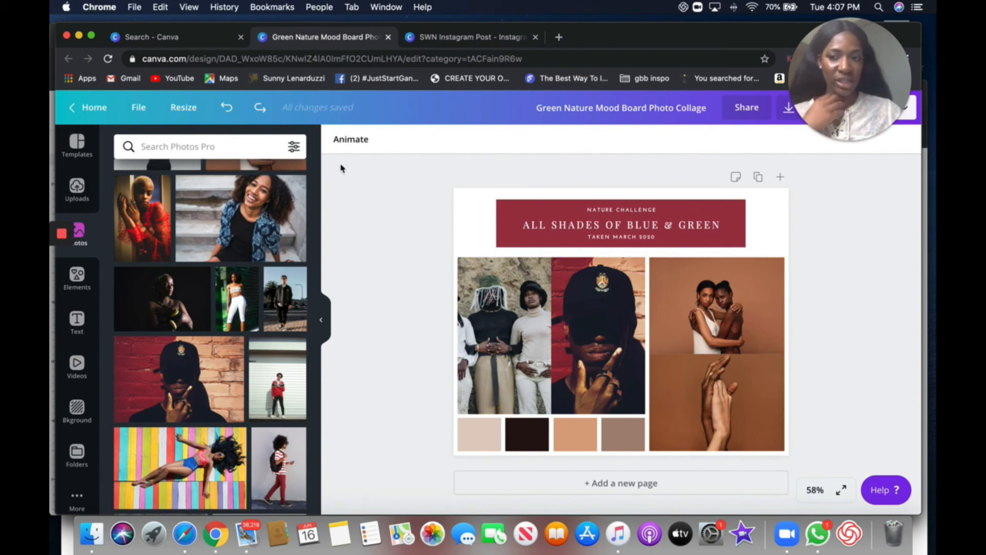
pyautogui.scroll(-2, 158, 236)
pyautogui.scroll(-5, 158, 236)
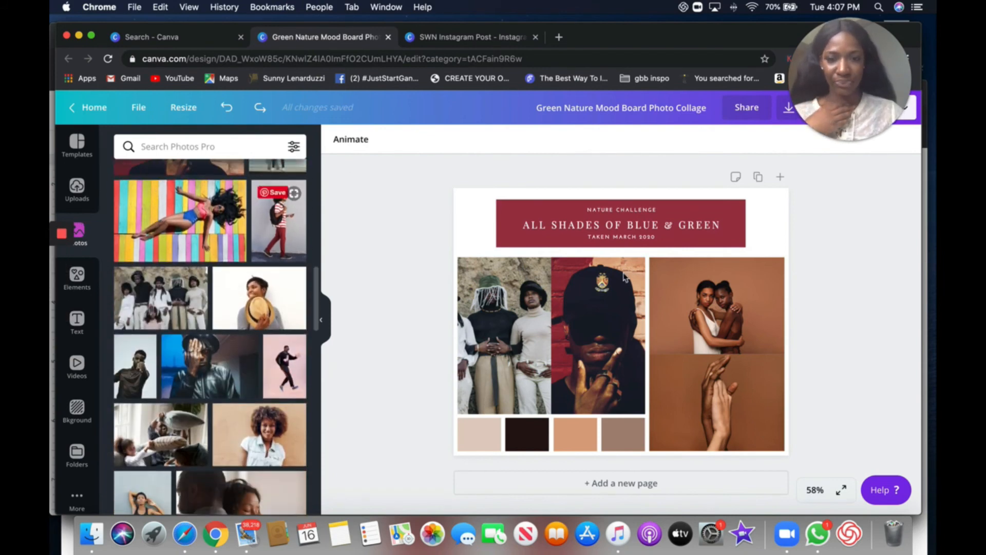